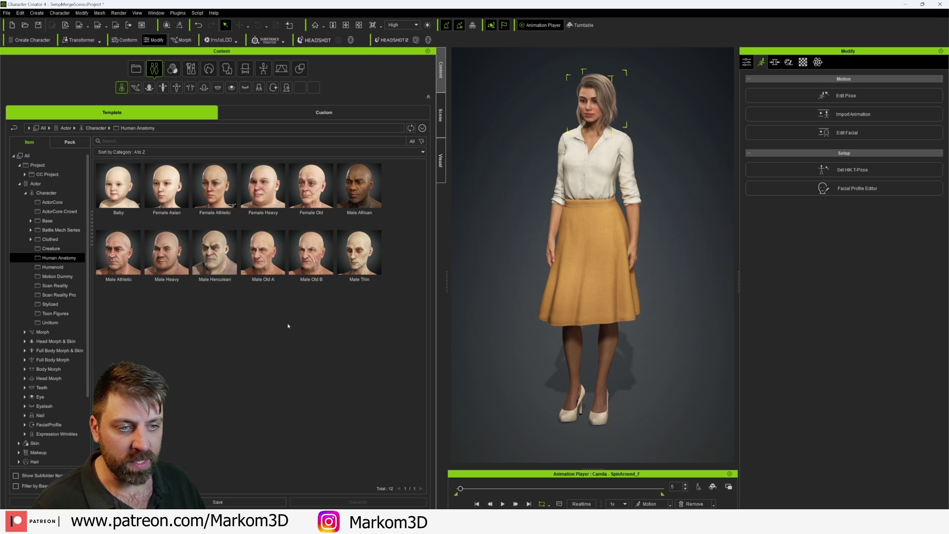
- Load the Male Herculean template, answer the save prompt, widen the viewport and show the Biker_Jeans cloth settings
double_click(228, 255)
left_click(414, 279)
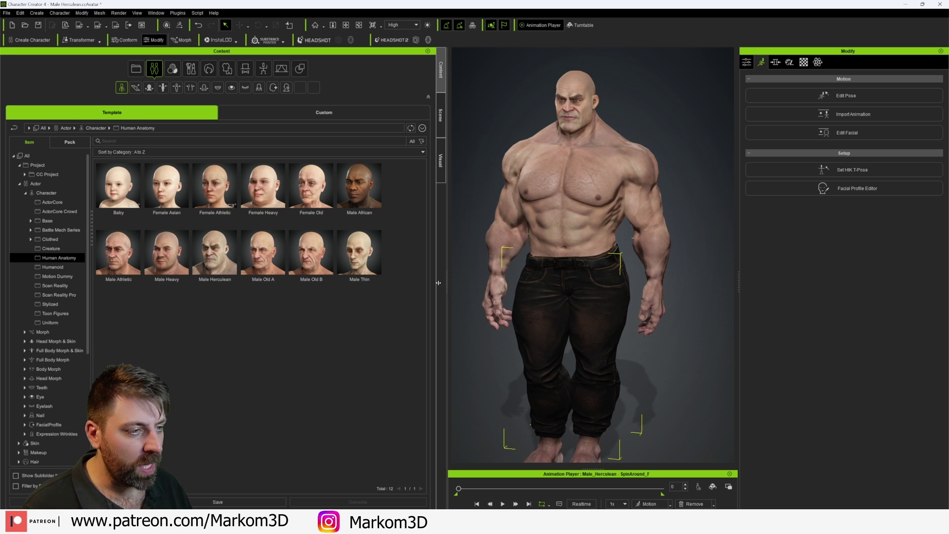
left_click_drag(449, 285, 179, 285)
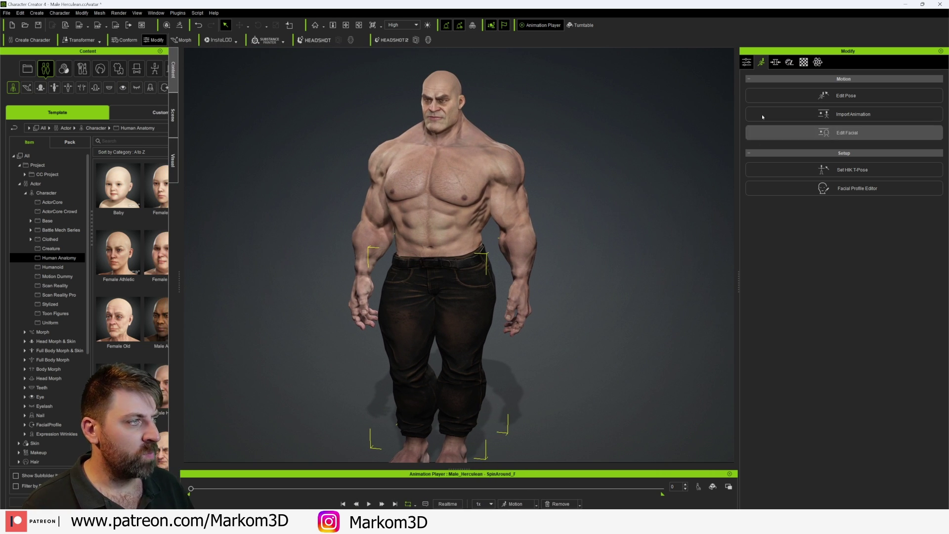
left_click(746, 62)
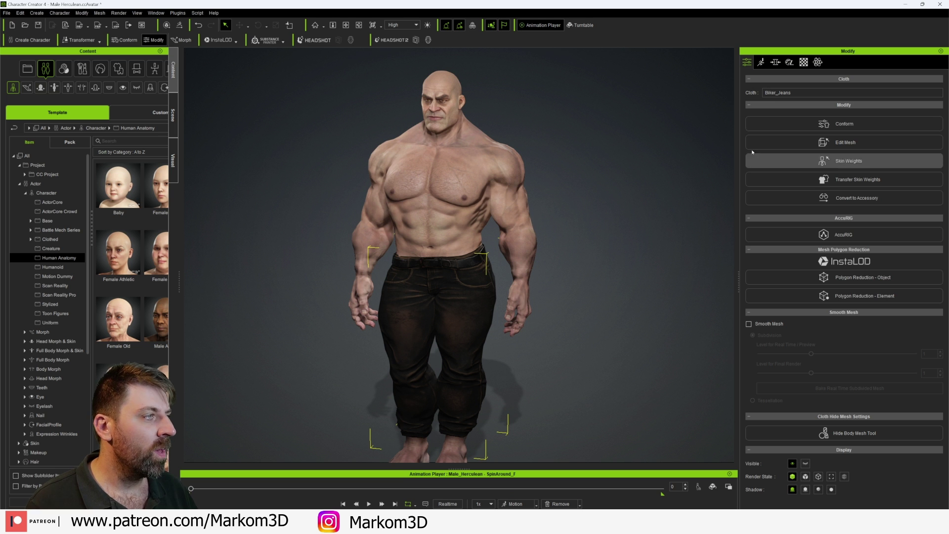
- Open the Morph tab, widen the panel, and collapse the Body, Head and Headshot groups
left_click(775, 62)
scroll(756, 126, "up", 7)
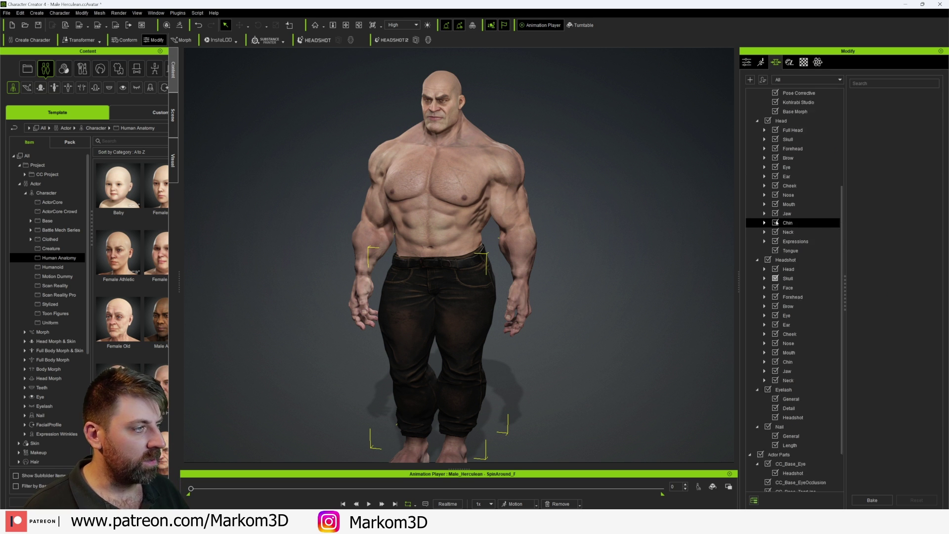
left_click_drag(737, 278, 634, 278)
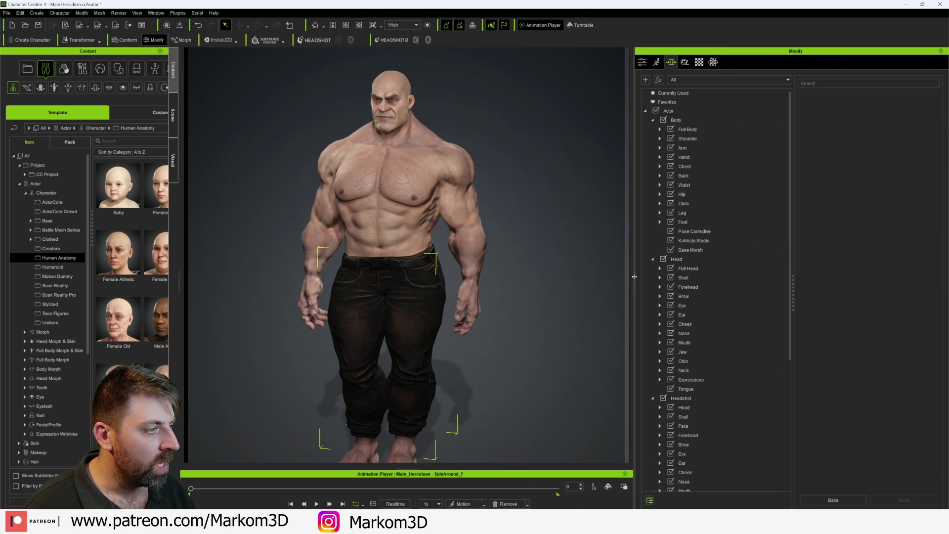
left_click(652, 120)
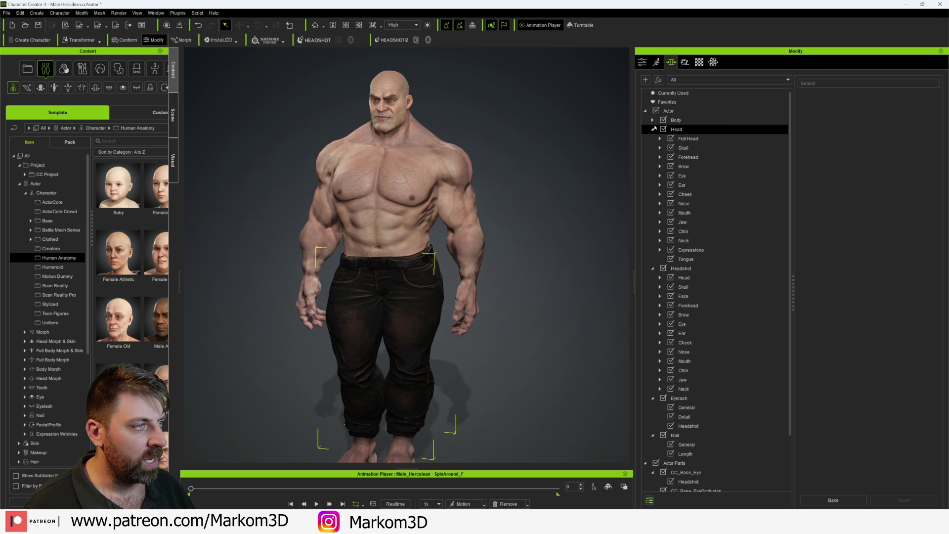
double_click(676, 130)
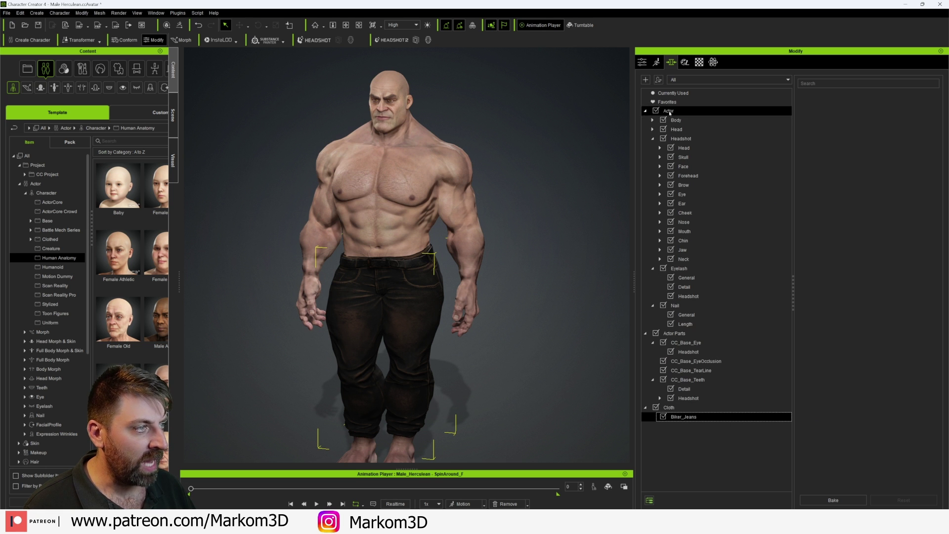
left_click(686, 140)
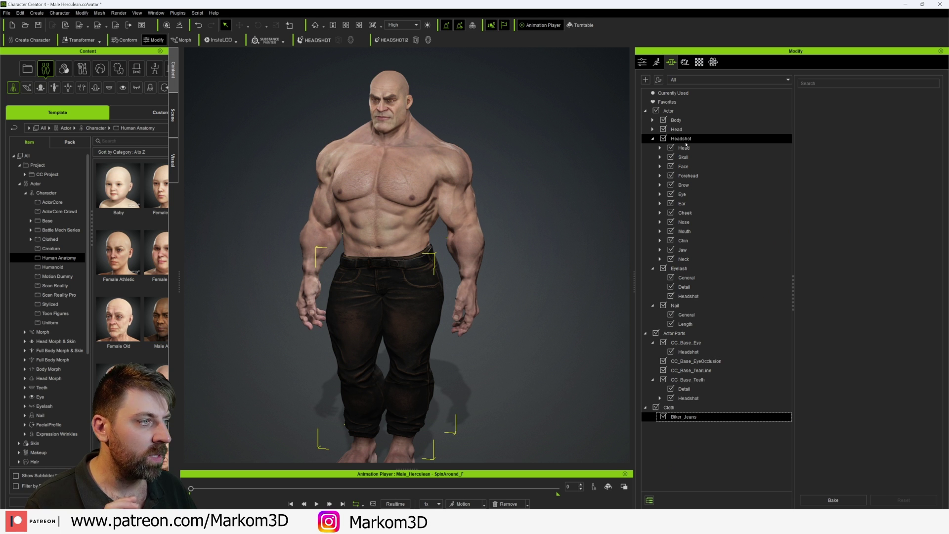
left_click(652, 139)
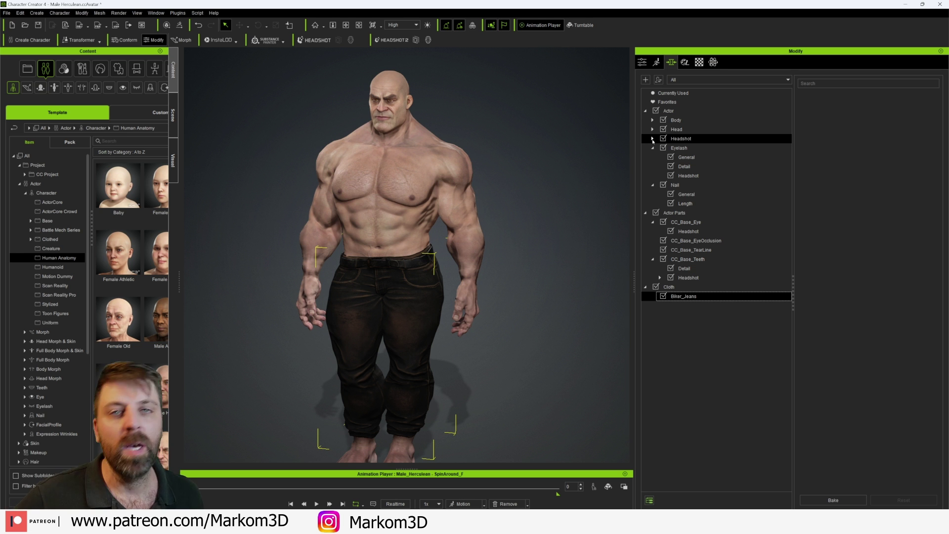
- Select Body > Full Body in the morph tree to list its sliders
key("Up")
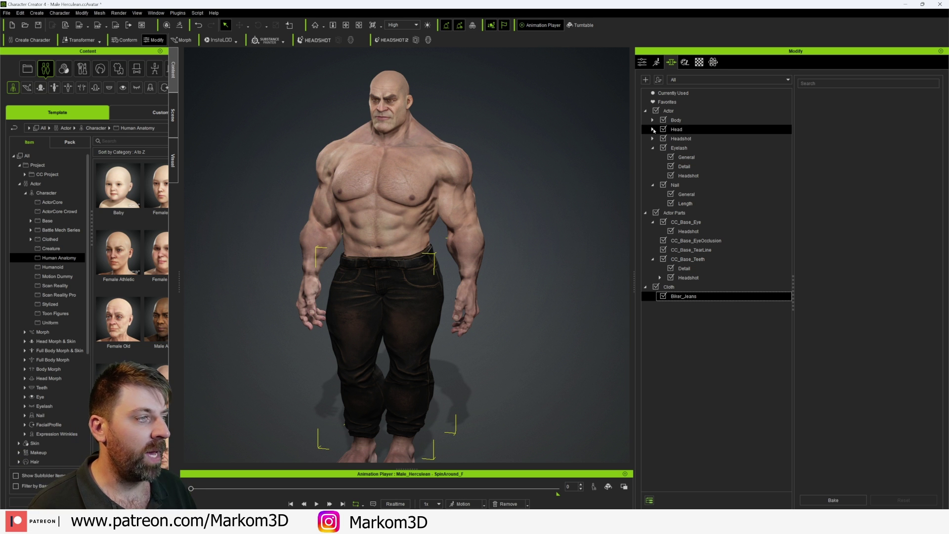
key("Up")
key("Right")
key("Down")
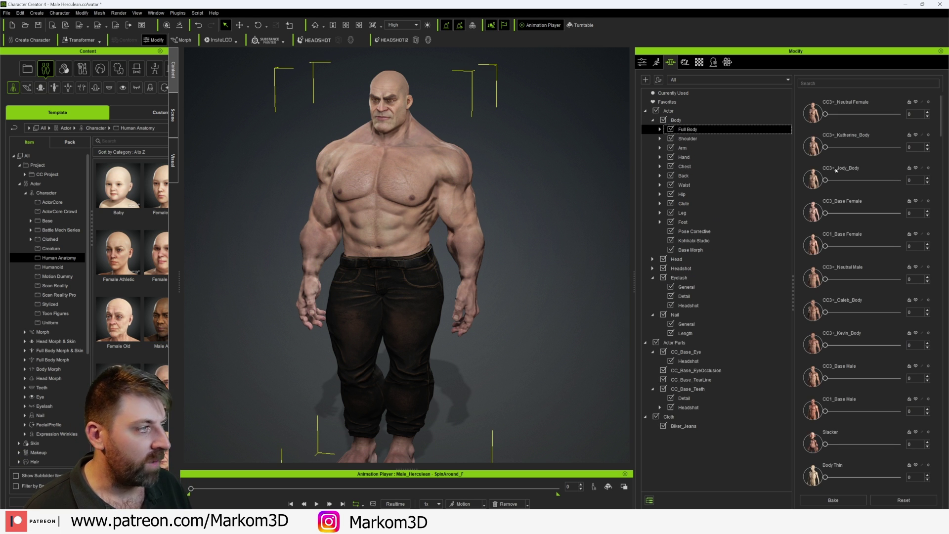
- Try the Body Fat A, CC3+_Neutral Male and CC3+_Caleb_Body morphs, then reset all body morphs
scroll(836, 170, "down", 5)
left_click(833, 271)
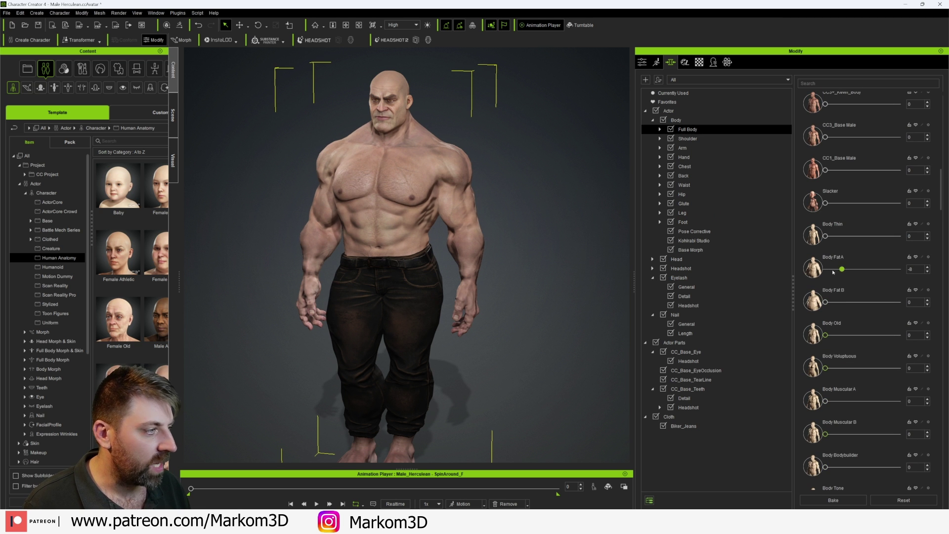
left_click_drag(833, 272, 821, 271)
scroll(833, 197, "up", 3)
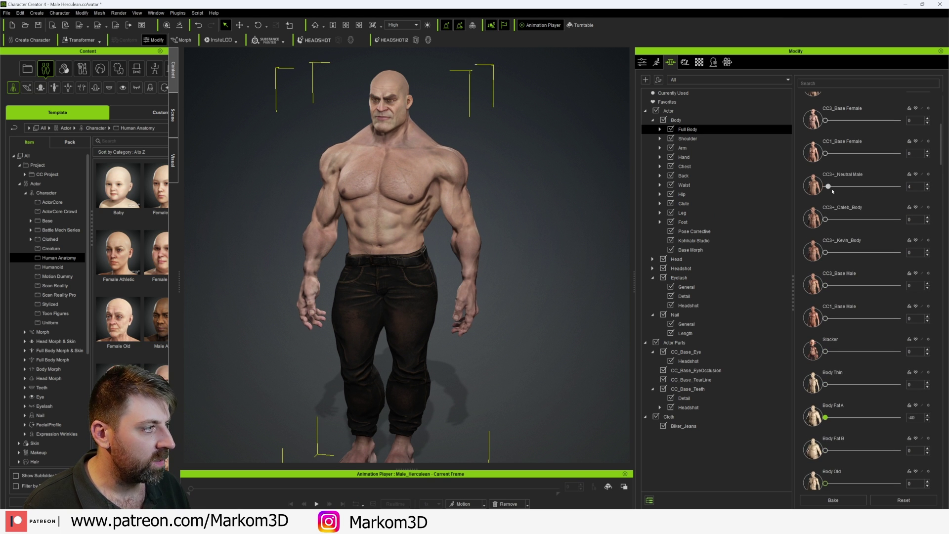
left_click_drag(833, 191, 898, 191)
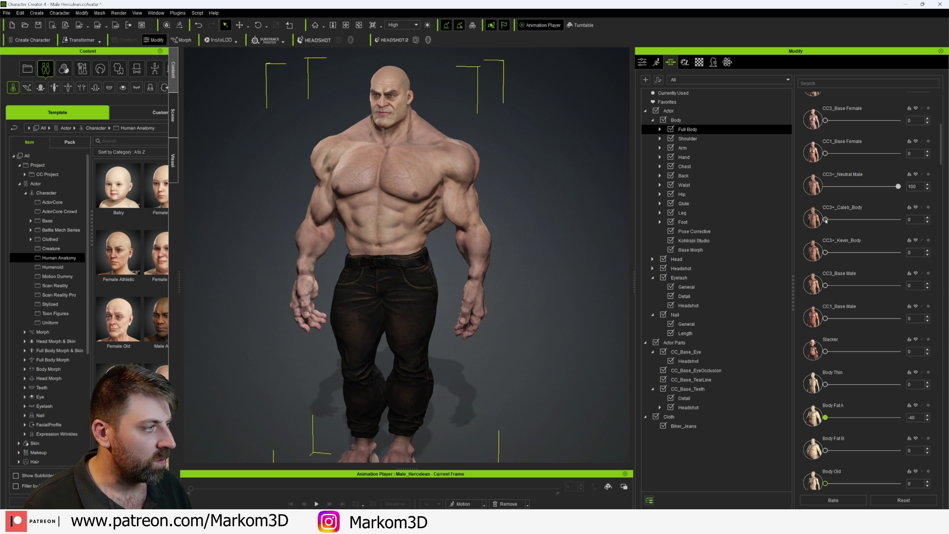
left_click_drag(825, 219, 840, 219)
left_click_drag(898, 186, 825, 187)
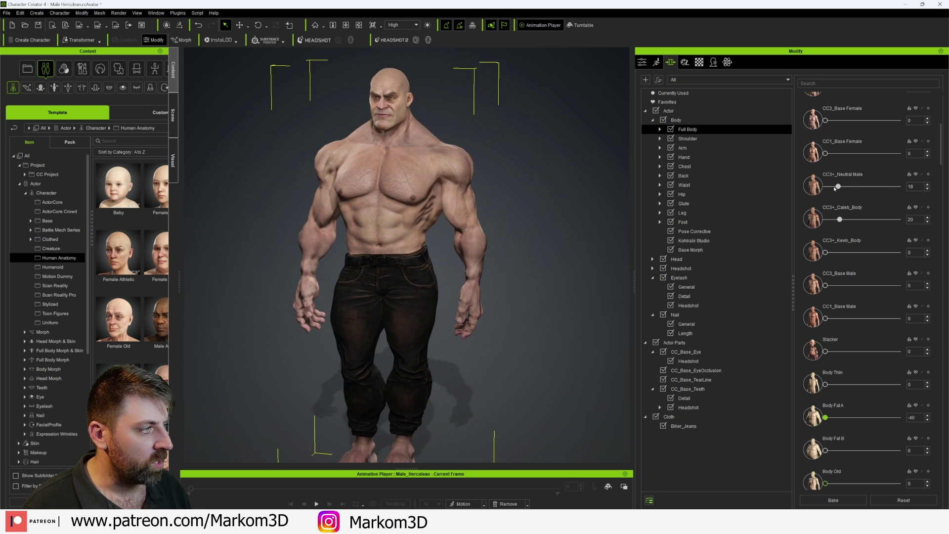
left_click_drag(839, 219, 824, 219)
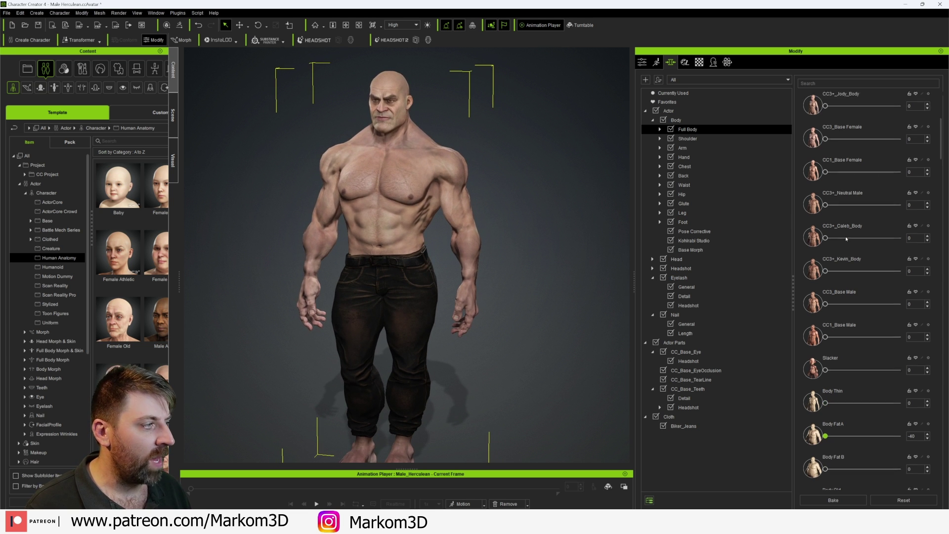
scroll(846, 239, "up", 2)
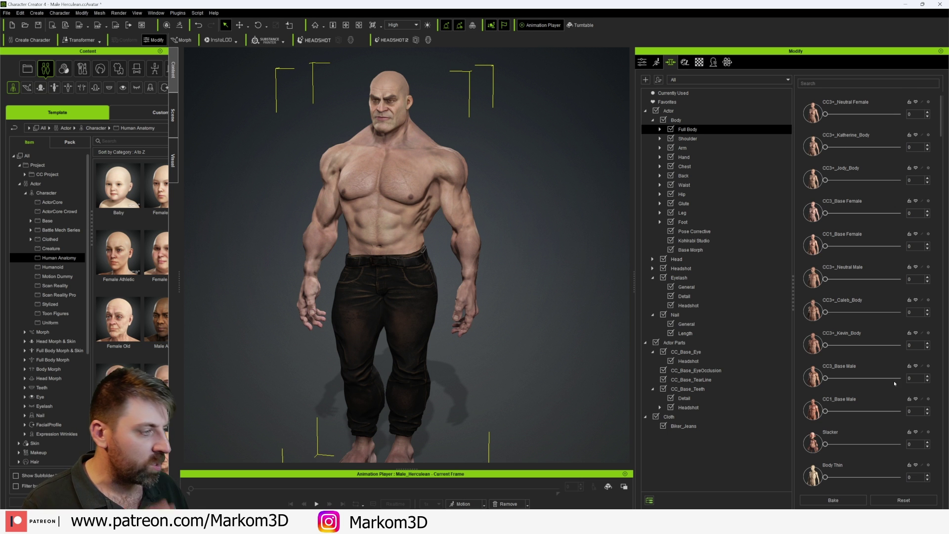
scroll(894, 381, "down", 5)
left_click(898, 500)
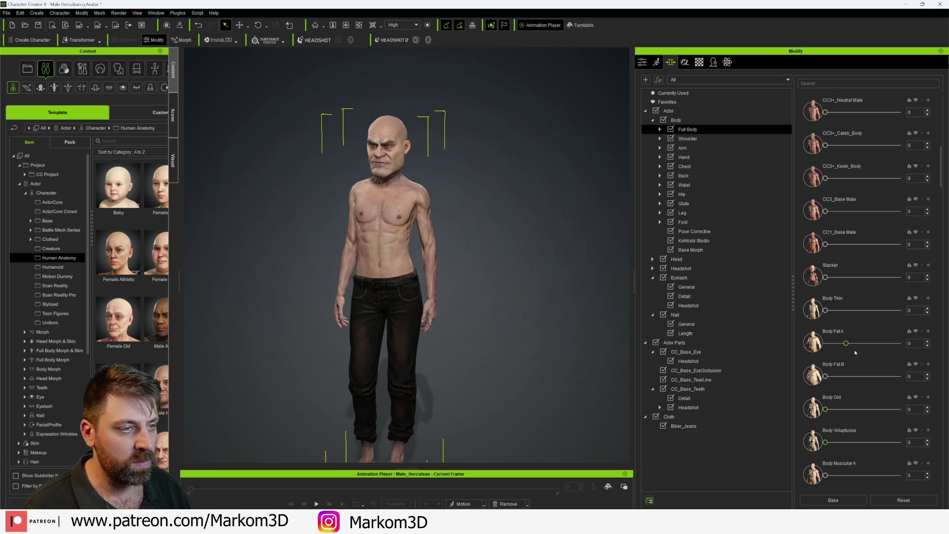
- Set Body Bodybuilder to 47 and Body Tone to 27, then list the Head morphs
scroll(837, 273, "up", 1)
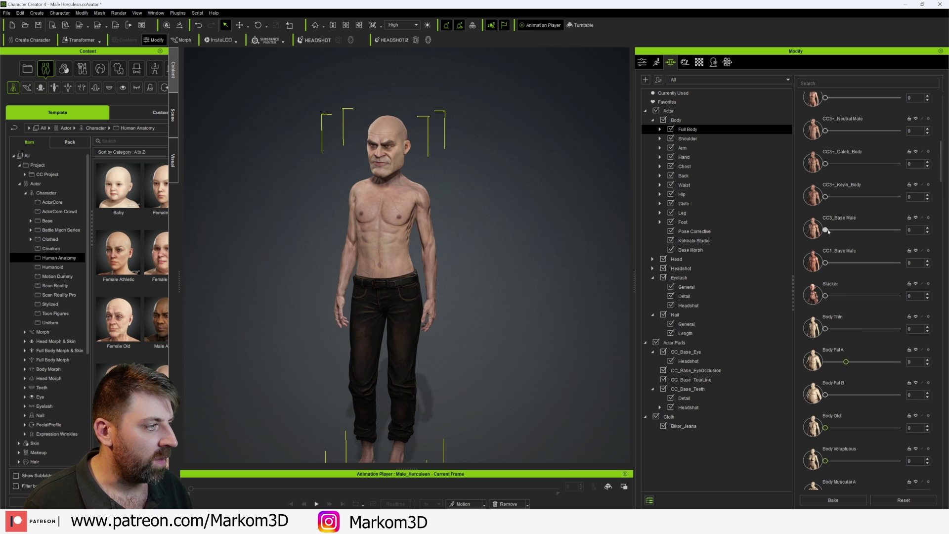
left_click_drag(825, 231, 853, 231)
scroll(828, 161, "up", 5)
scroll(830, 198, "down", 15)
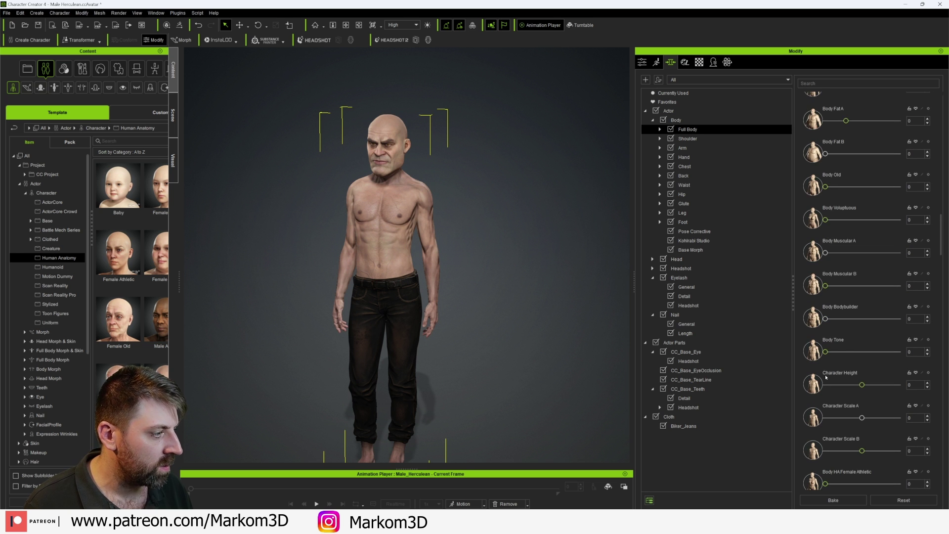
left_click_drag(873, 352, 875, 335)
left_click_drag(824, 319, 859, 319)
left_click_drag(895, 352, 844, 352)
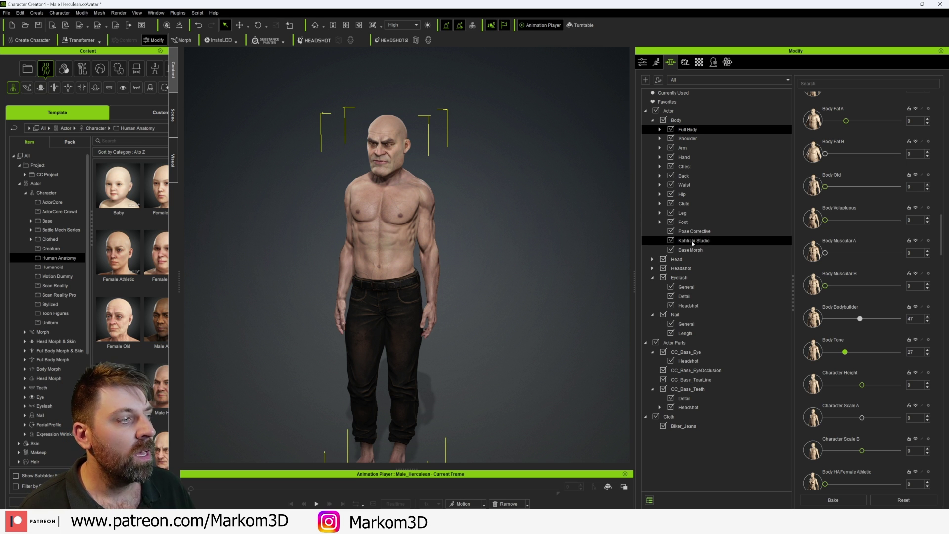
left_click(682, 259)
- Reset the head morphs and blend the head 28 toward CC3_Base Male and 7 toward CC3+_Kevin_Head
left_click(883, 500)
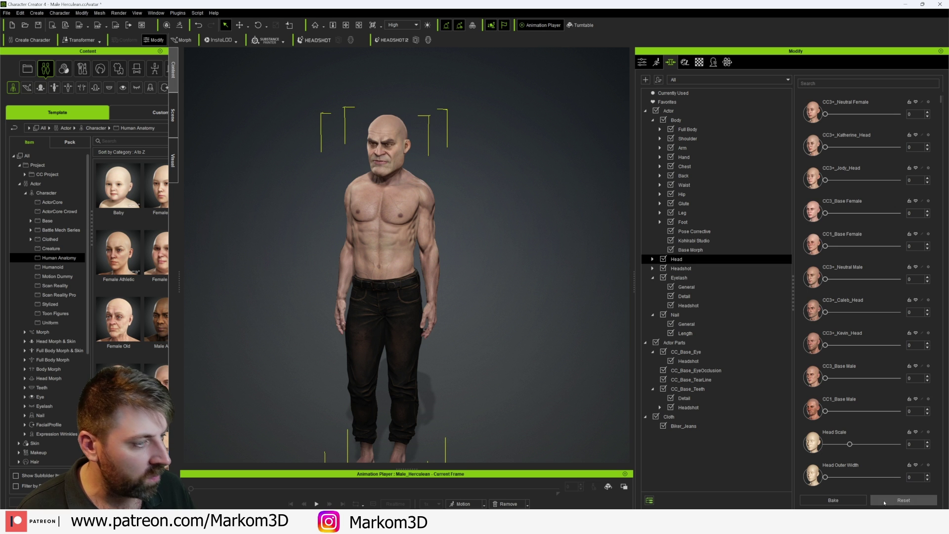
scroll(862, 349, "down", 3)
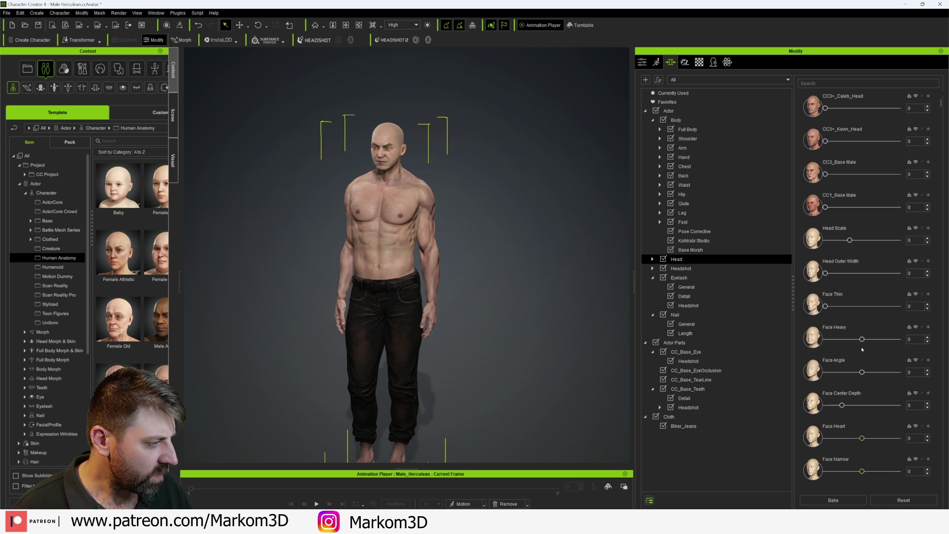
left_click_drag(862, 339, 887, 339)
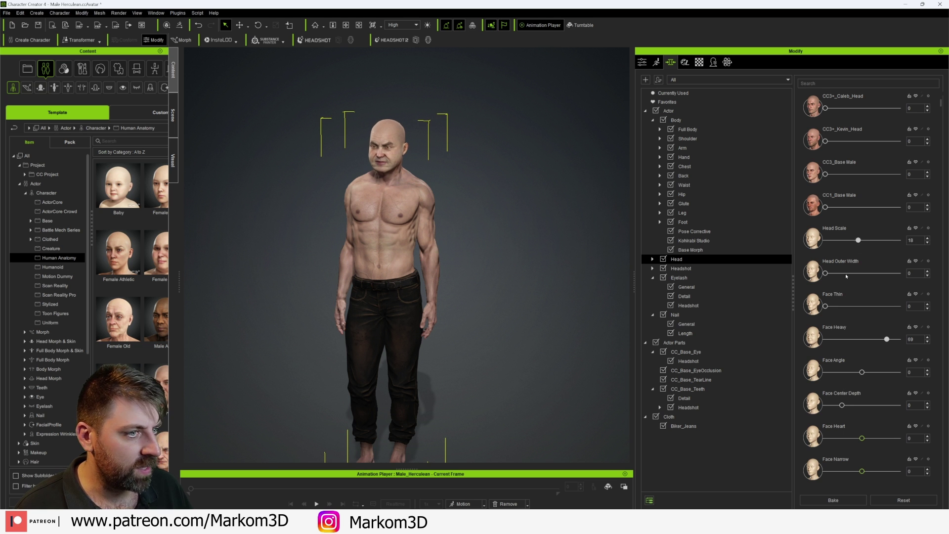
scroll(829, 345, "down", 3)
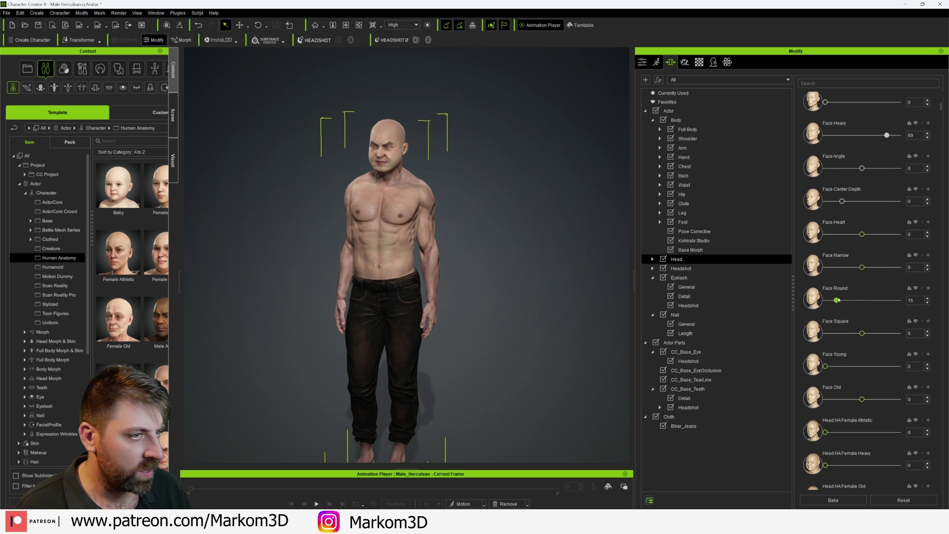
scroll(820, 346, "down", 5)
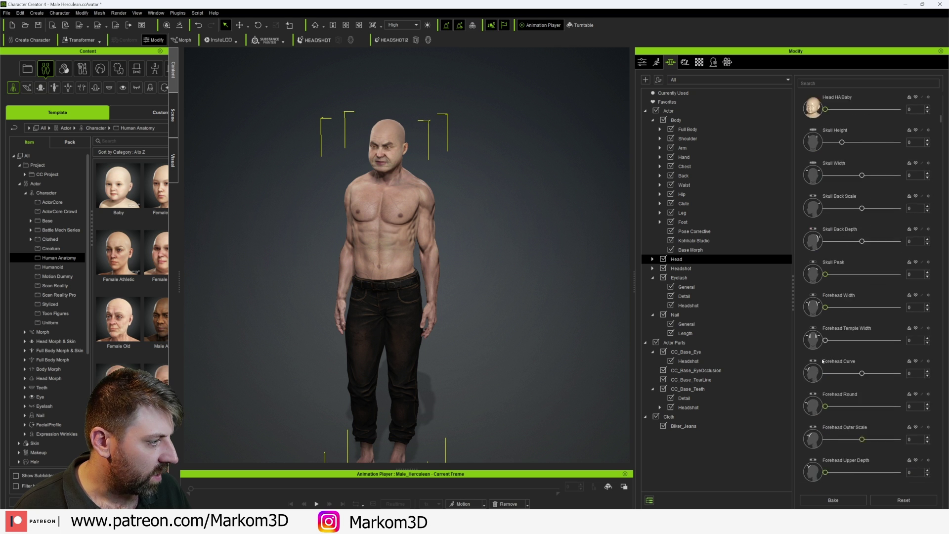
scroll(821, 341, "up", 10)
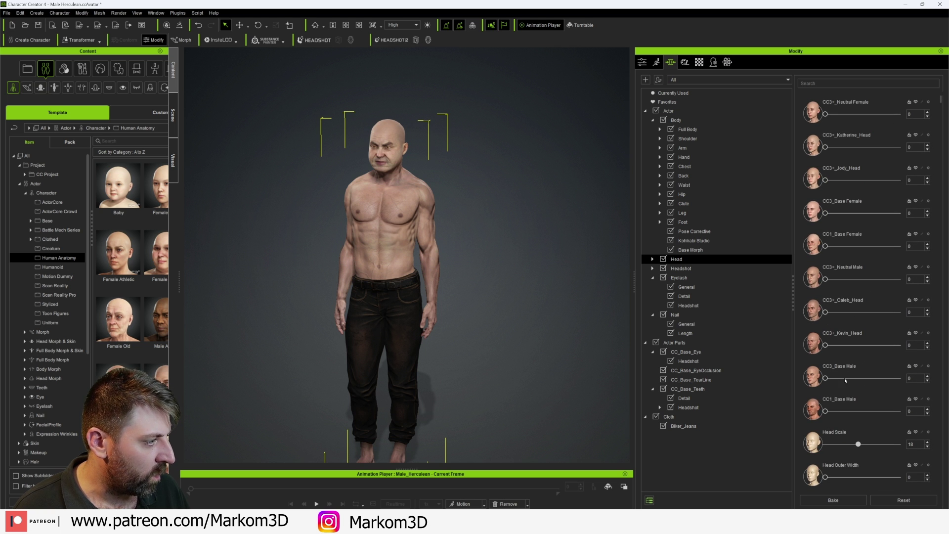
left_click_drag(825, 378, 846, 378)
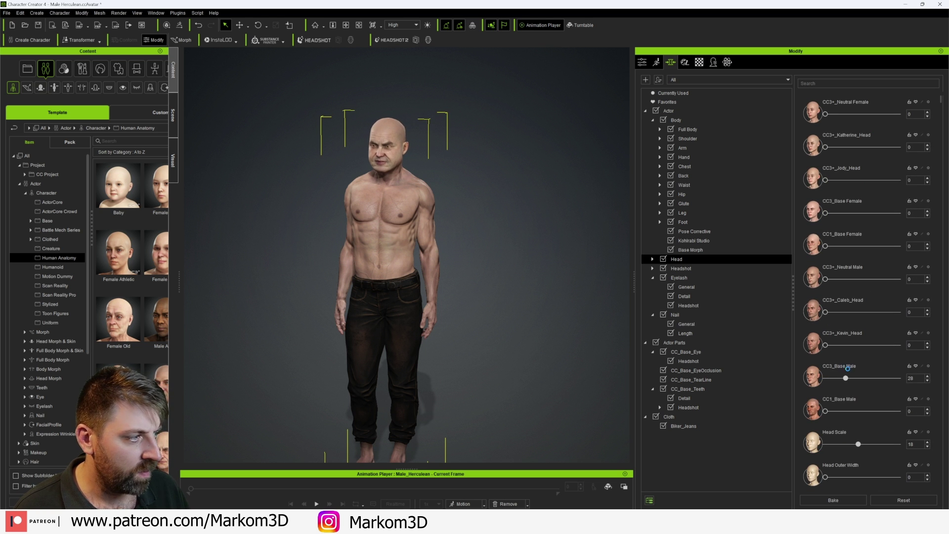
left_click_drag(831, 345, 832, 345)
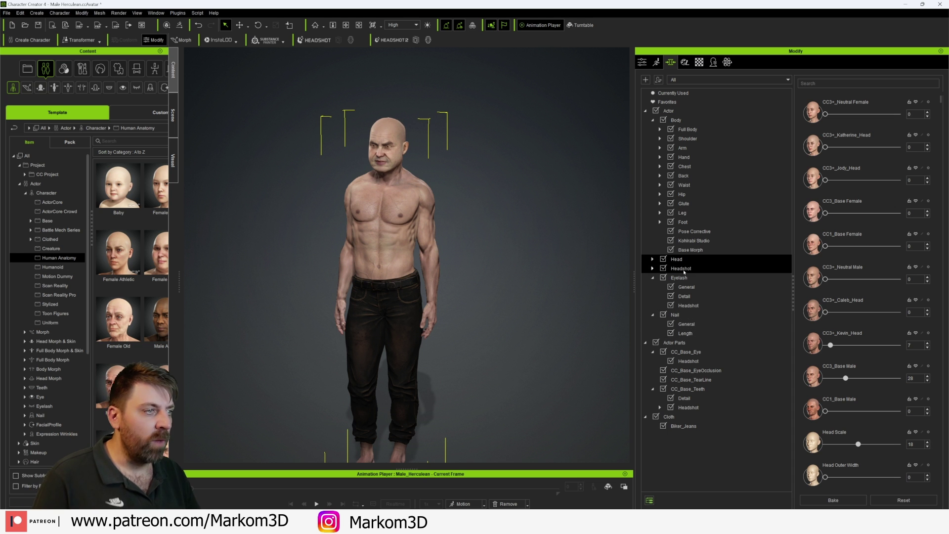
- Raise the Ear Height and set Jaw Corner Width to -100
left_click(653, 259)
left_click(685, 268)
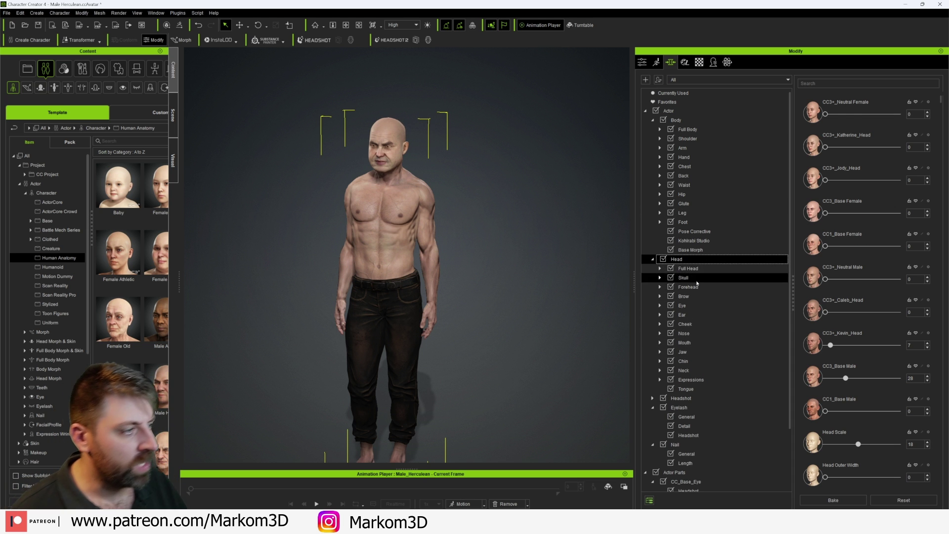
left_click(682, 315)
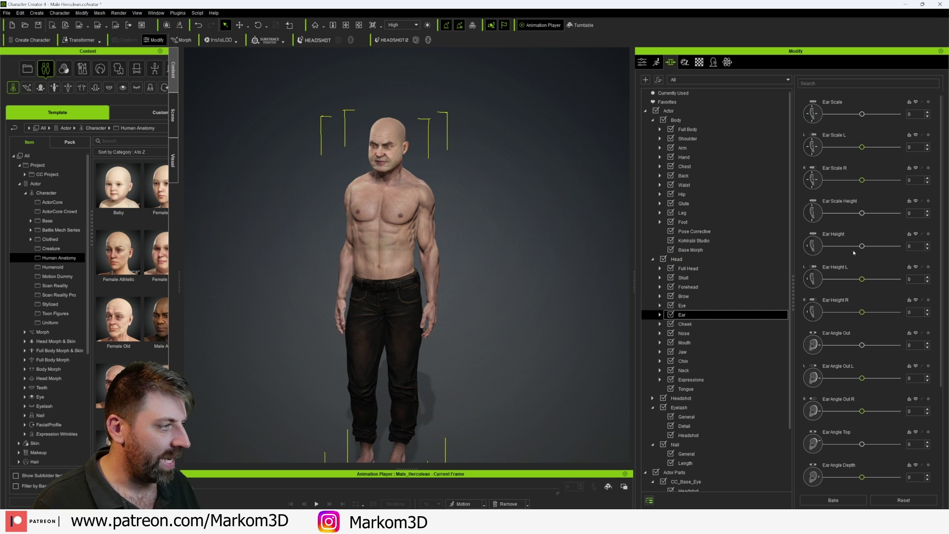
left_click_drag(862, 246, 872, 247)
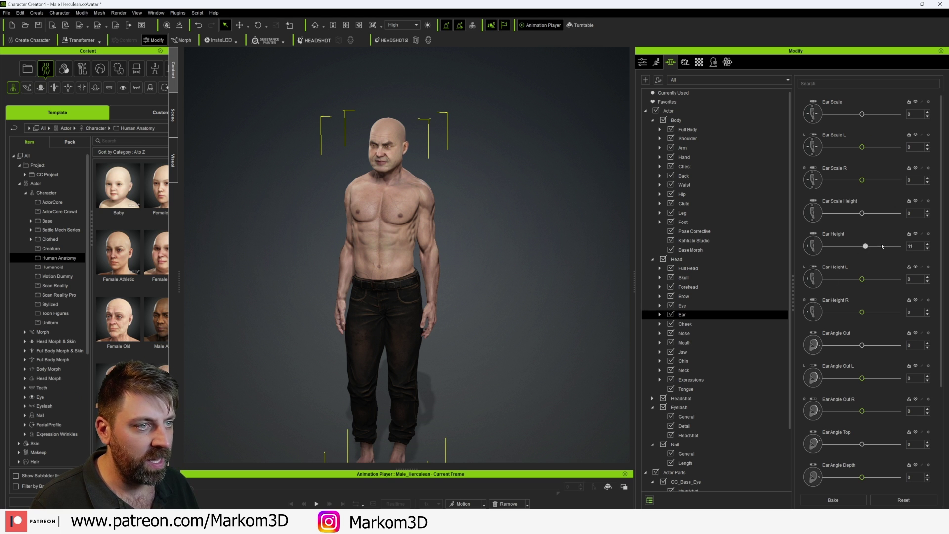
left_click(702, 352)
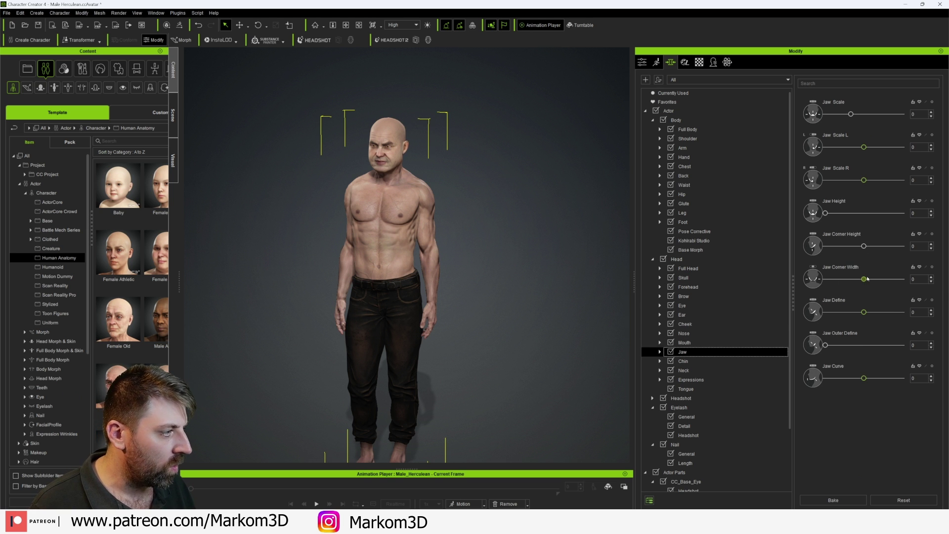
left_click_drag(867, 278, 818, 279)
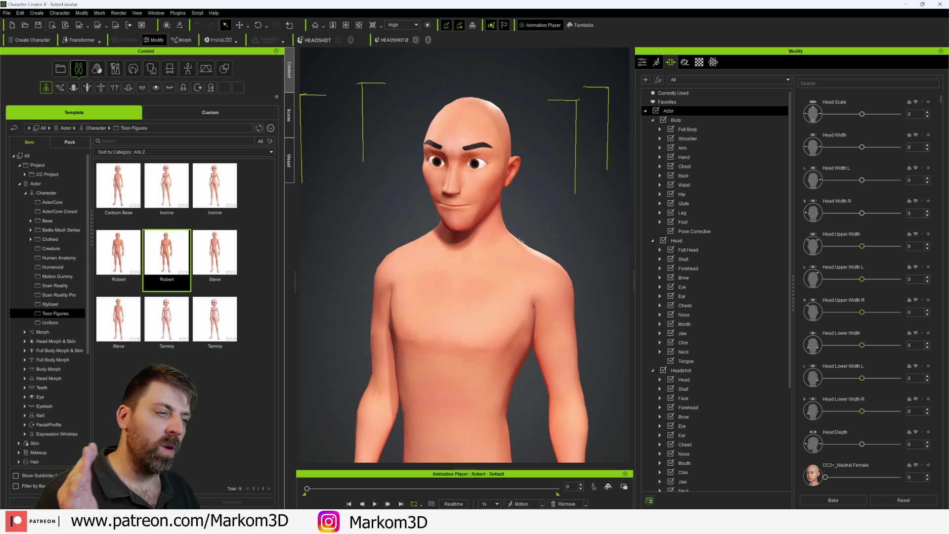
- Apply the Country Style hairstyle and a beard from Content > Hair > HairStyle to the character
left_click(25, 193)
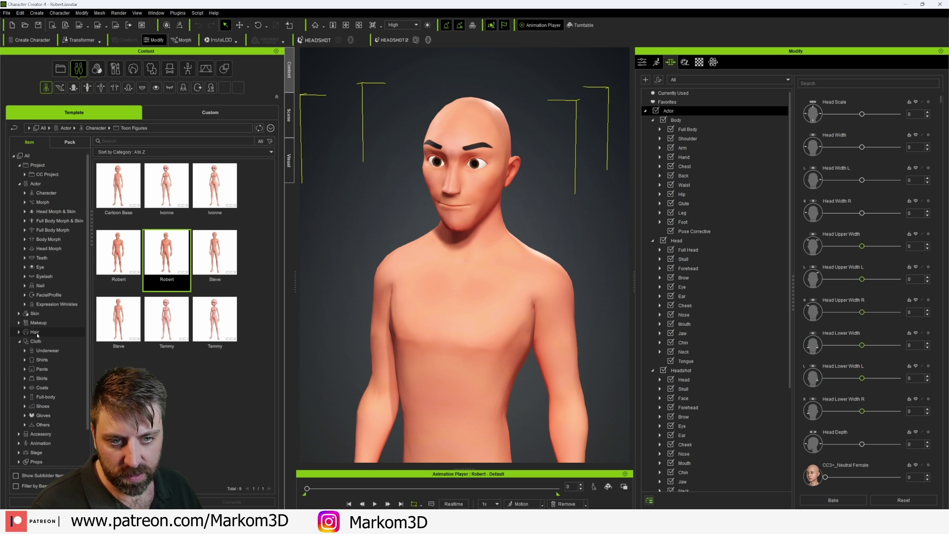
left_click(20, 184)
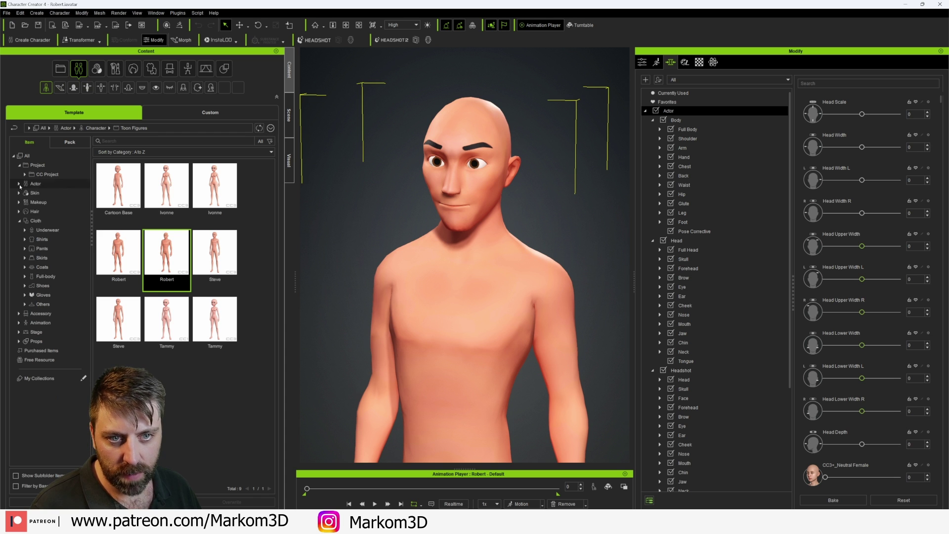
left_click(20, 212)
left_click(45, 221)
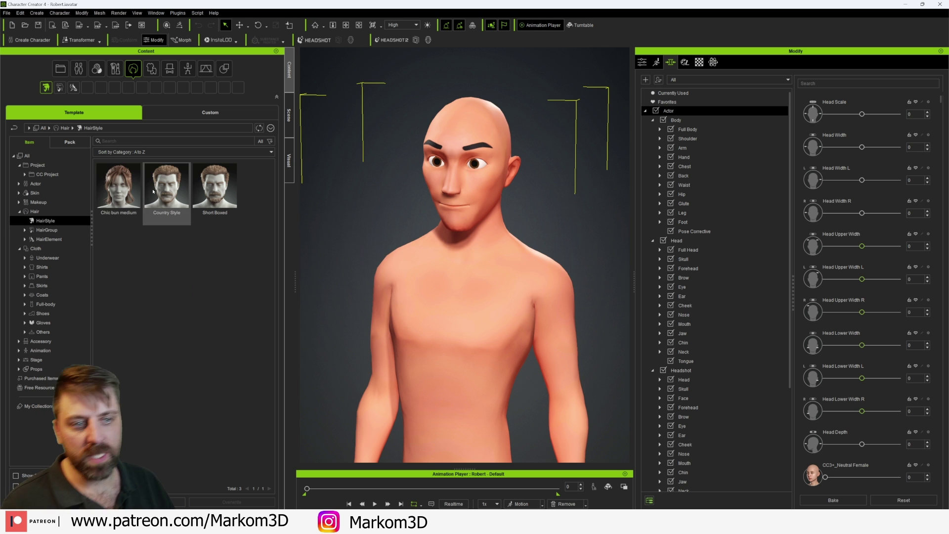
double_click(160, 190)
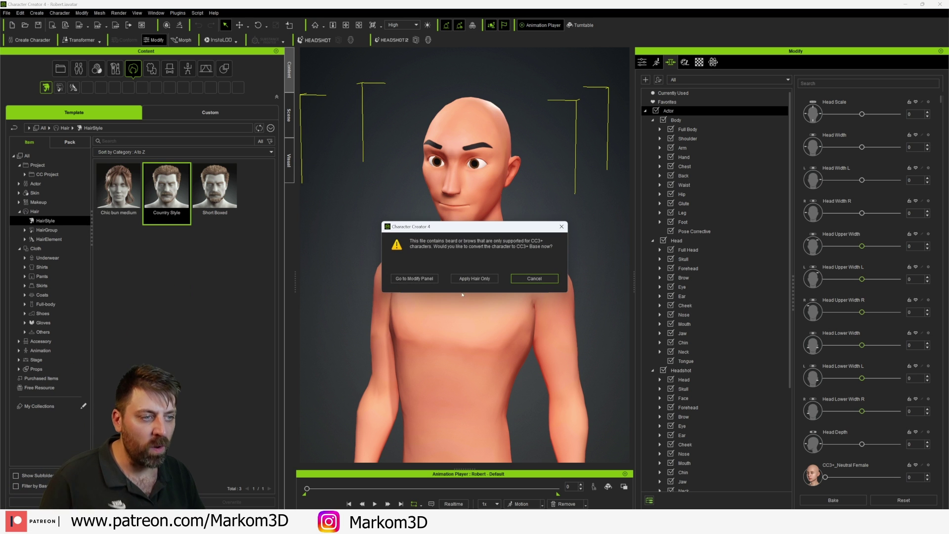
left_click(431, 279)
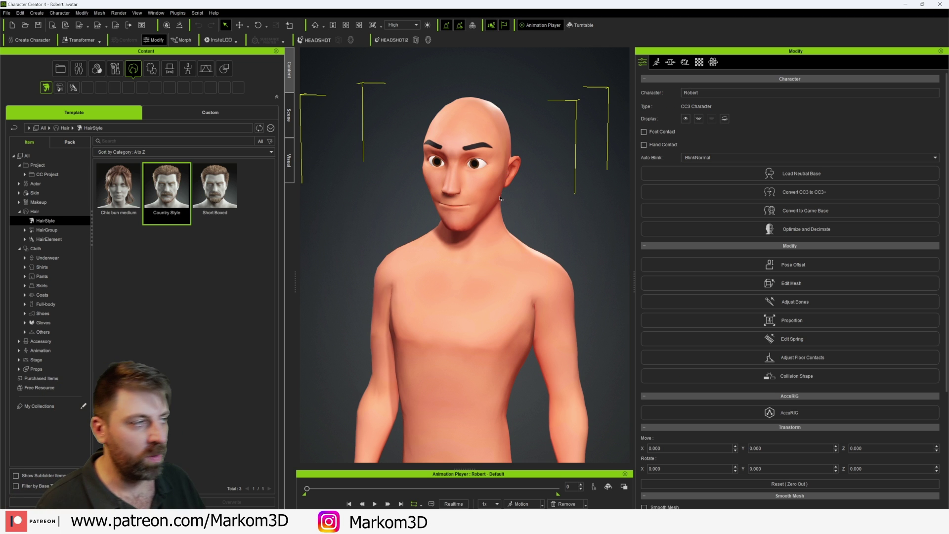
left_click_drag(211, 194, 462, 222)
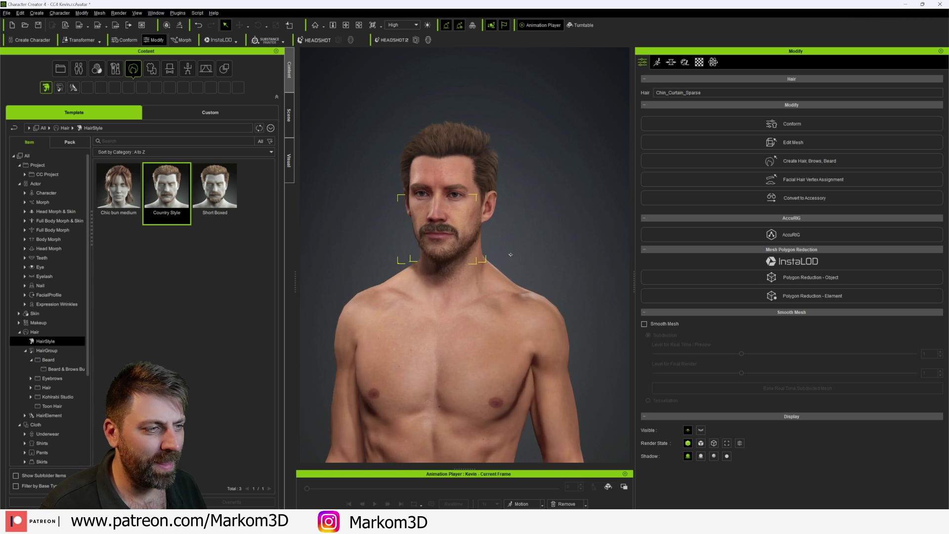
right_click_drag(395, 257, 371, 255)
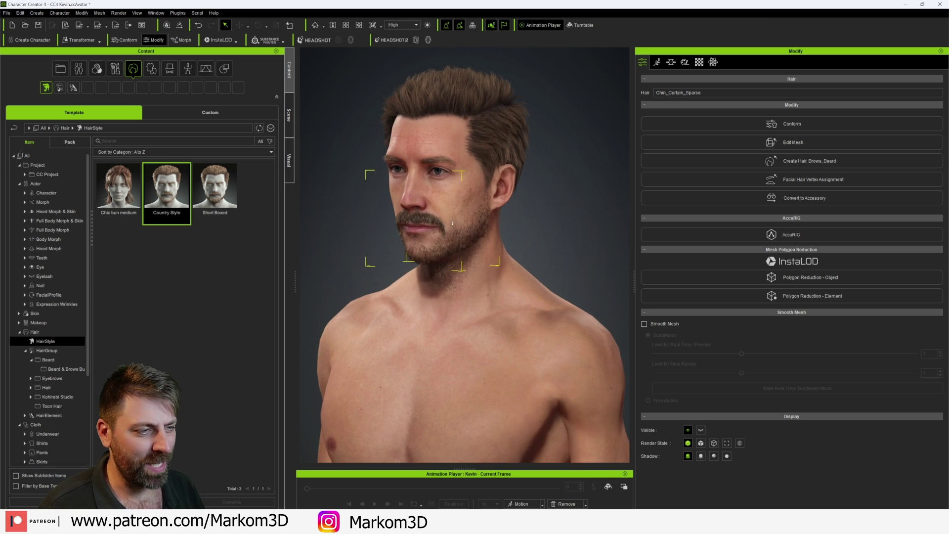
- Drag the Tribe_Warrior preset from Makeup > Full Makeup onto the character's face
scroll(512, 225, "up", 2)
right_click_drag(512, 225, 529, 241)
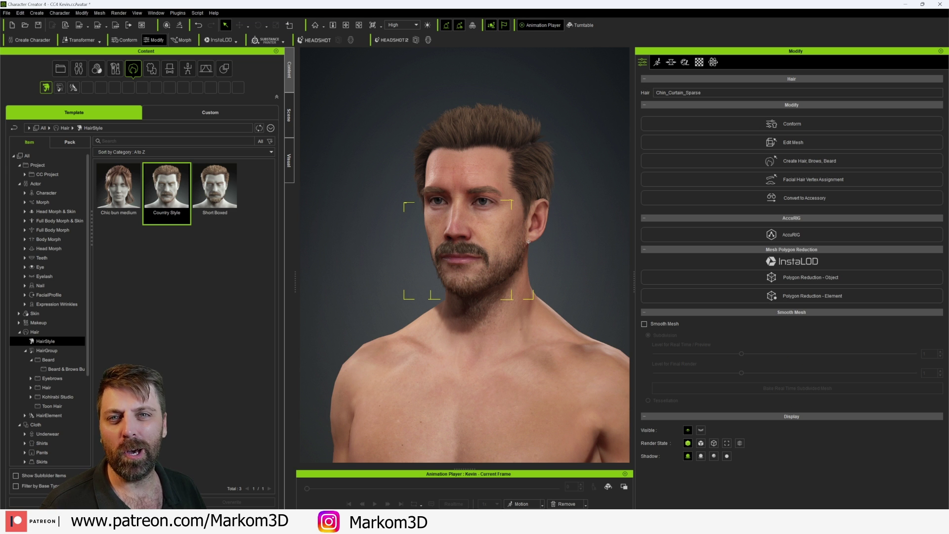
left_click(39, 323)
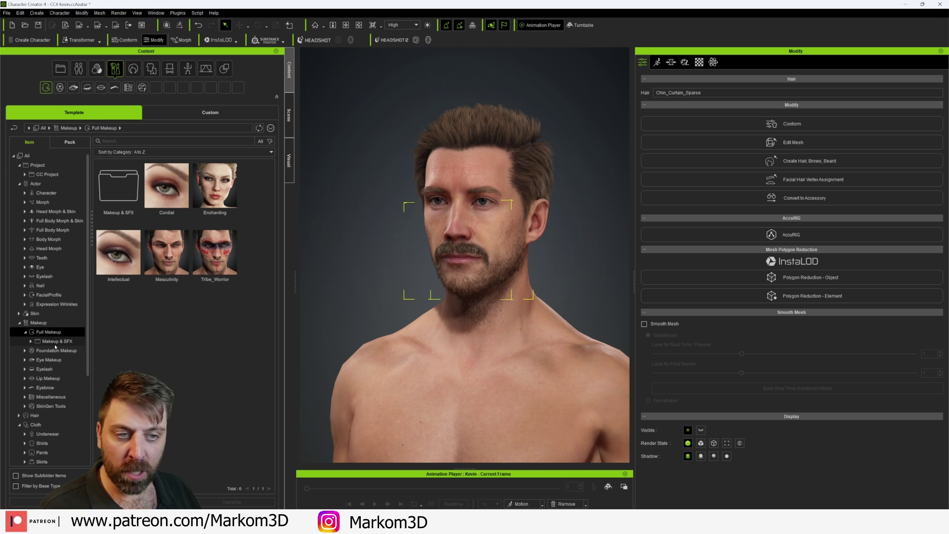
left_click(58, 349)
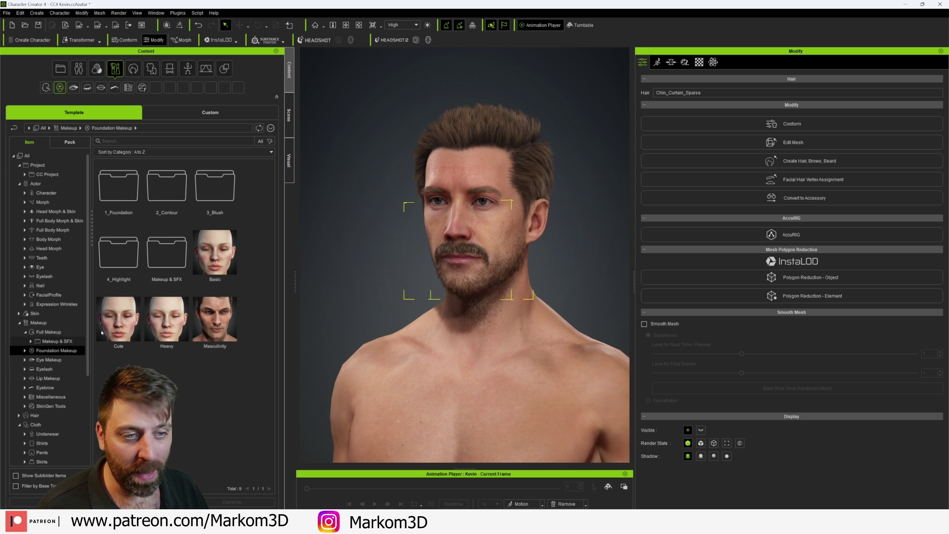
left_click(48, 332)
mouse_move(208, 257)
left_mouse_down()
mouse_move(489, 241)
mouse_move(474, 237)
left_mouse_up()
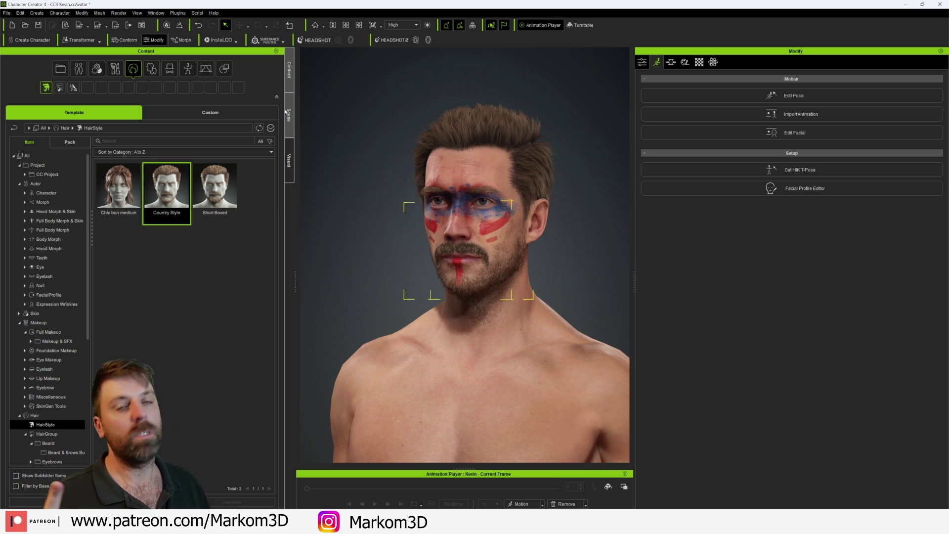
- Set up an FBX export with the Blender preset, no embedded textures and the subdivided mesh
left_click(6, 12)
mouse_move(75, 84)
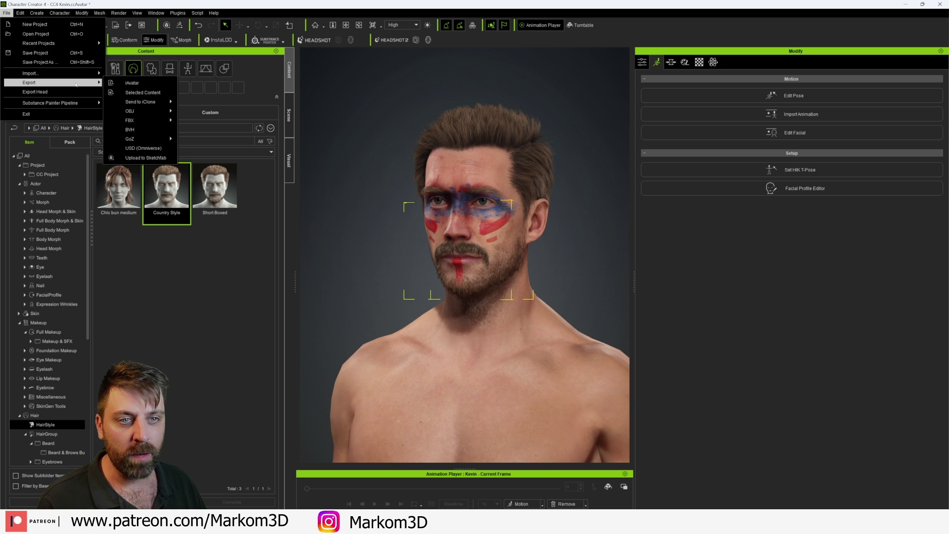
left_click(380, 210)
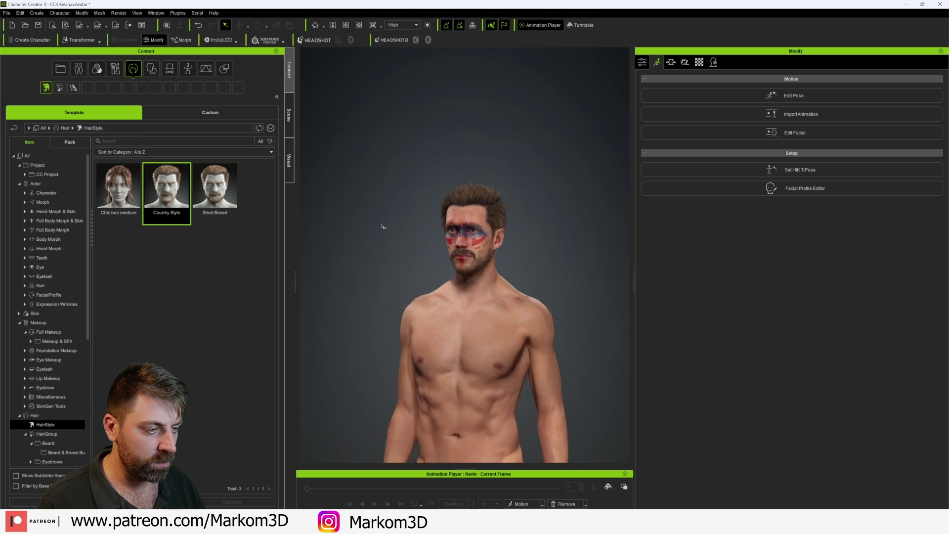
left_click(7, 13)
mouse_move(60, 82)
mouse_move(148, 120)
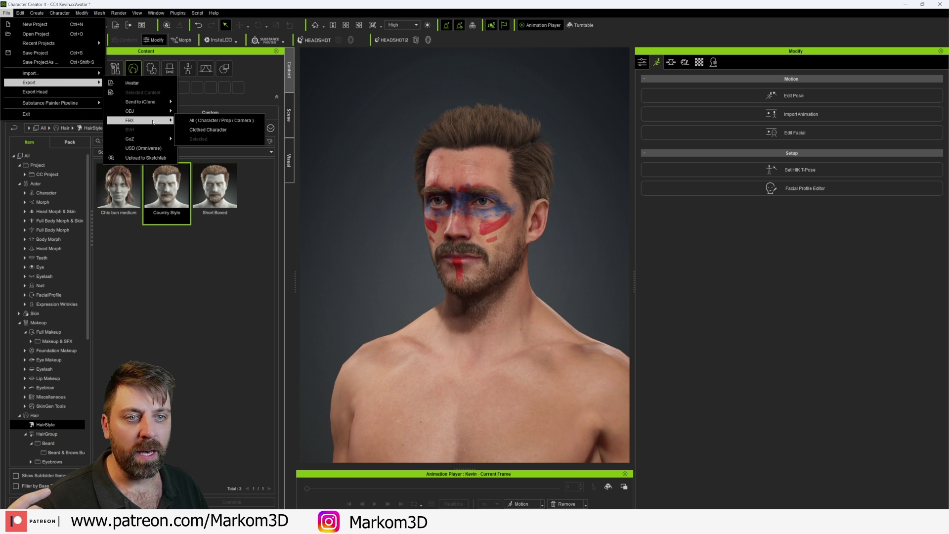
left_click(195, 120)
left_click(197, 54)
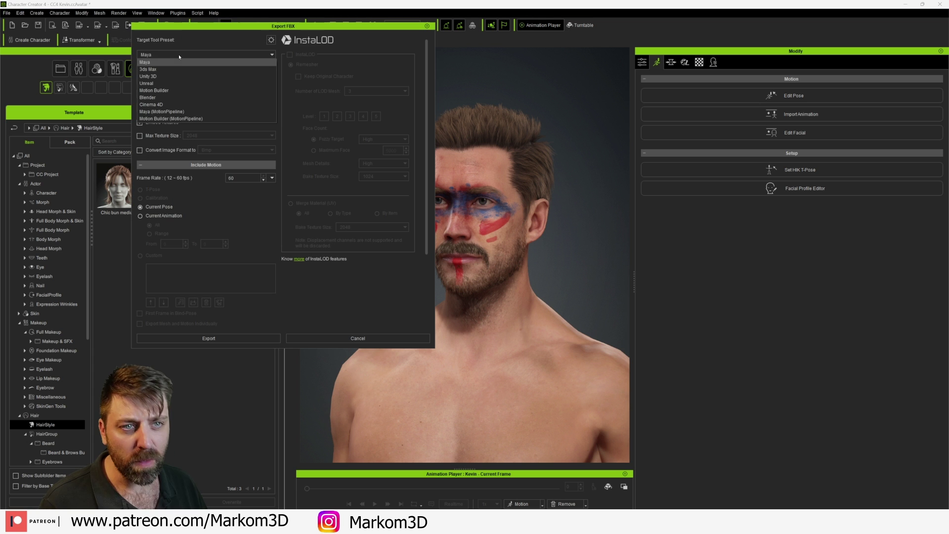
left_click(171, 97)
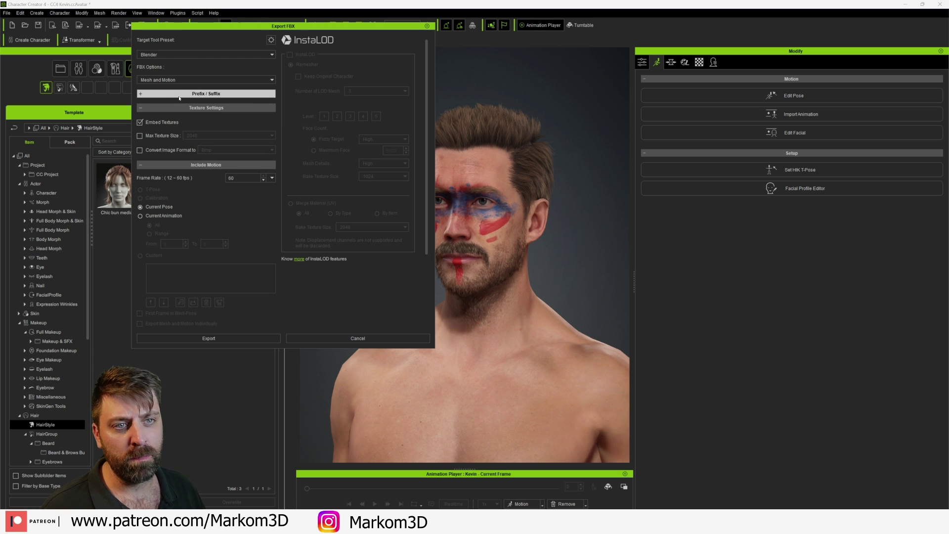
left_click(139, 122)
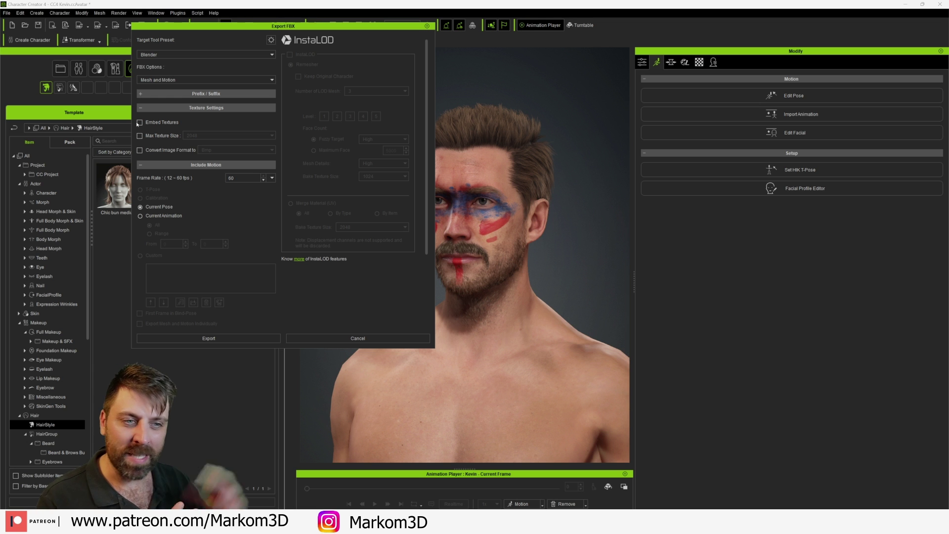
left_click(182, 80)
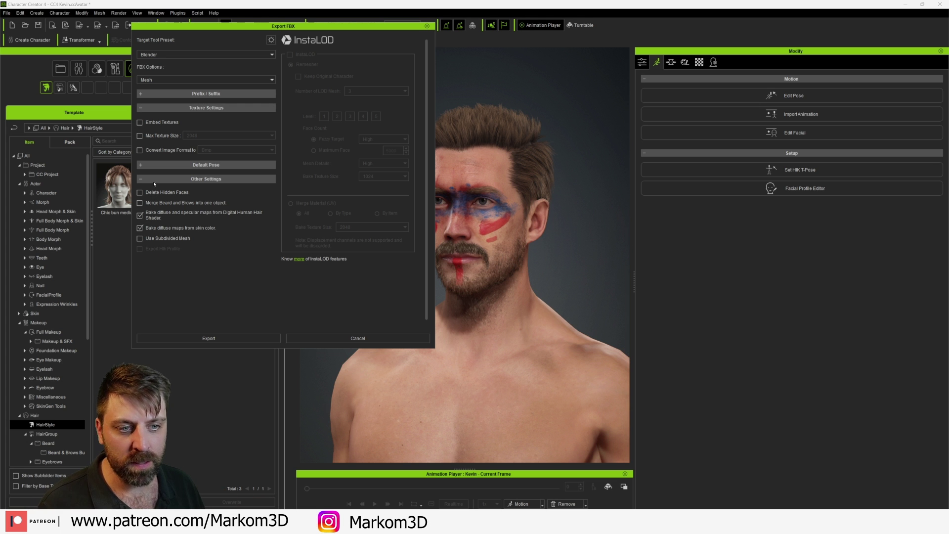
left_click(140, 238)
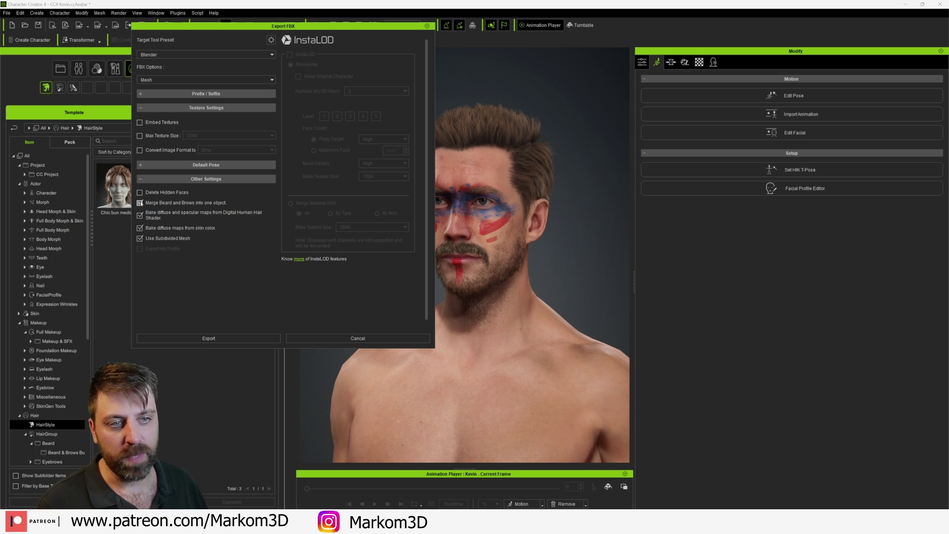
- Export and save the file as FacePaintman in F:\Temp\CC4Testing
left_click(232, 336)
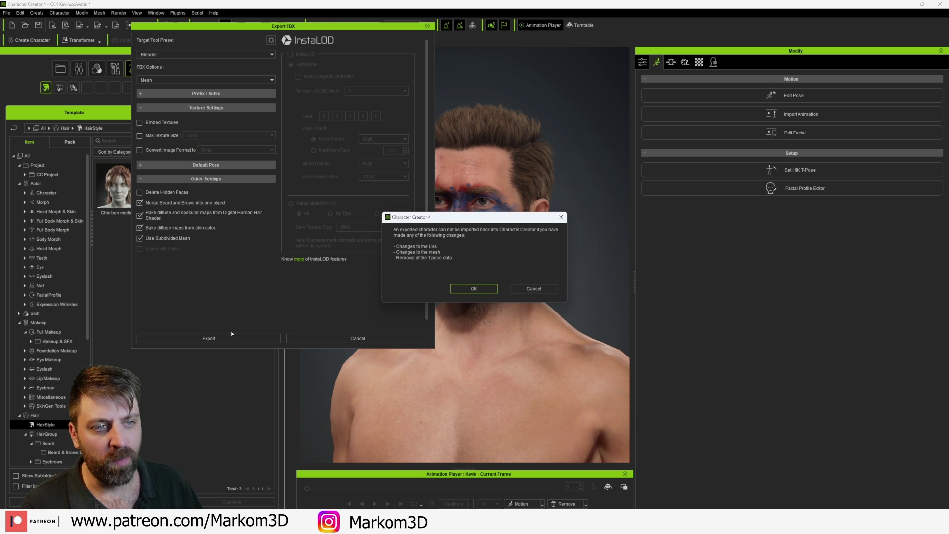
left_click(464, 288)
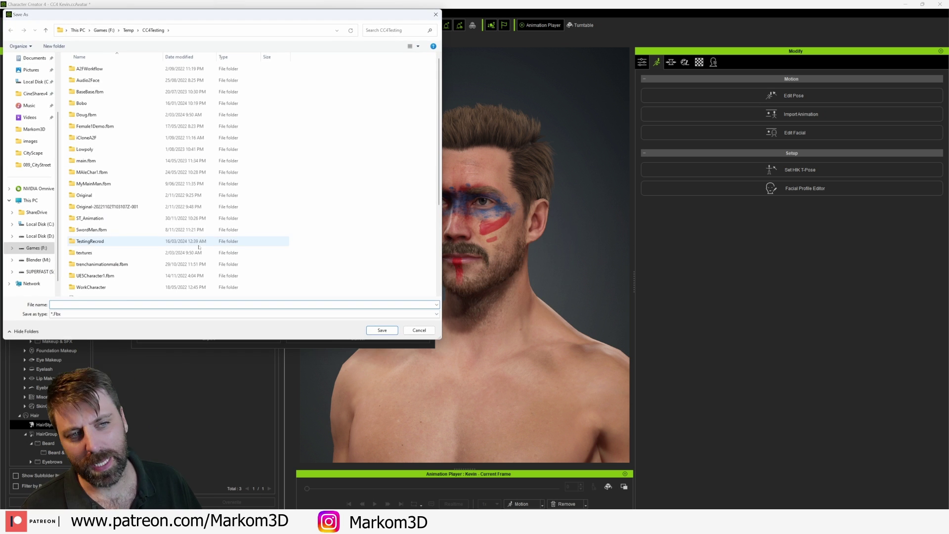
left_click(382, 330)
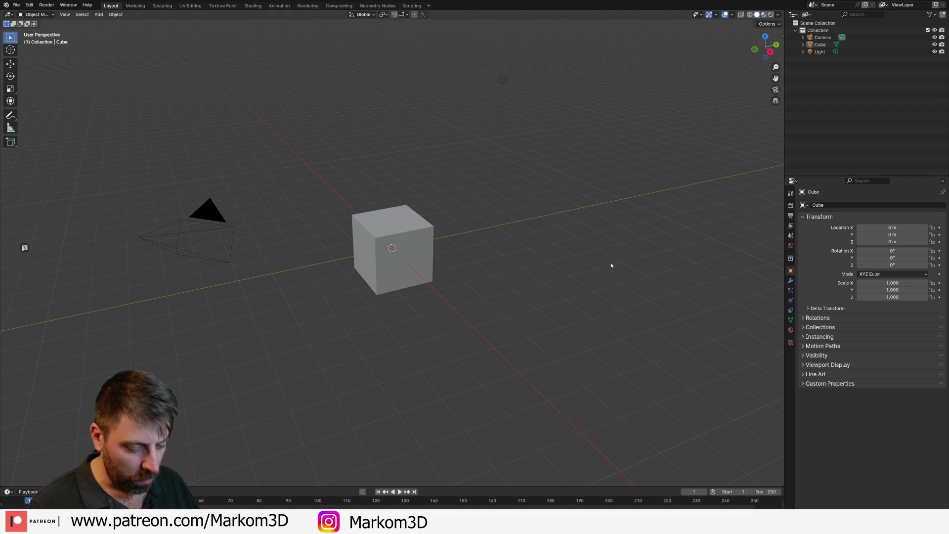
- Import FacePaintman.Fbx from F:\Temp\CC4Testing with the CC/iC Pipeline Import Character tool
key("n")
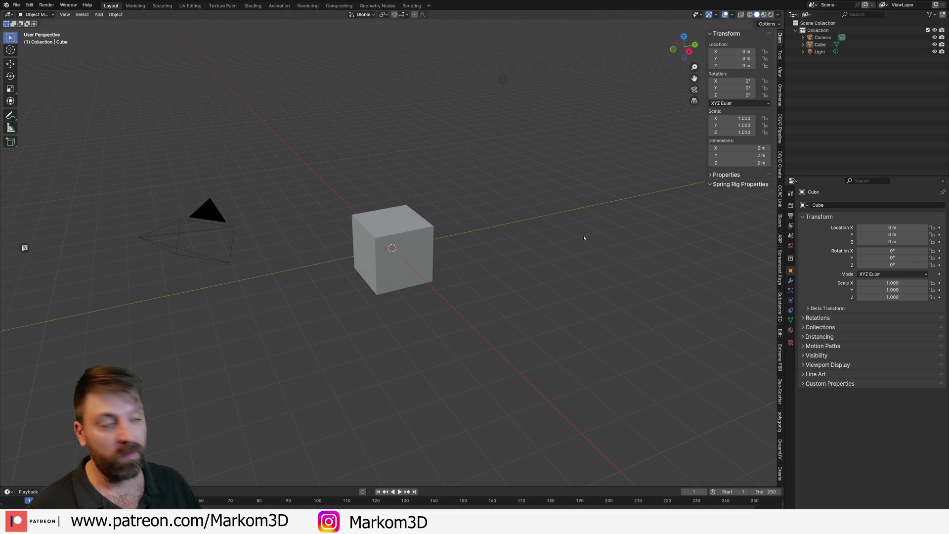
left_click(779, 143)
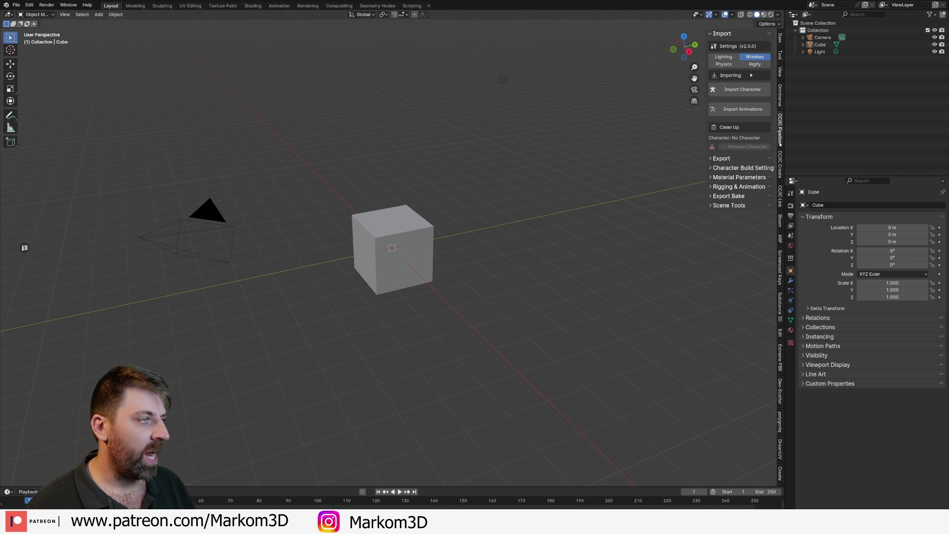
left_click(751, 89)
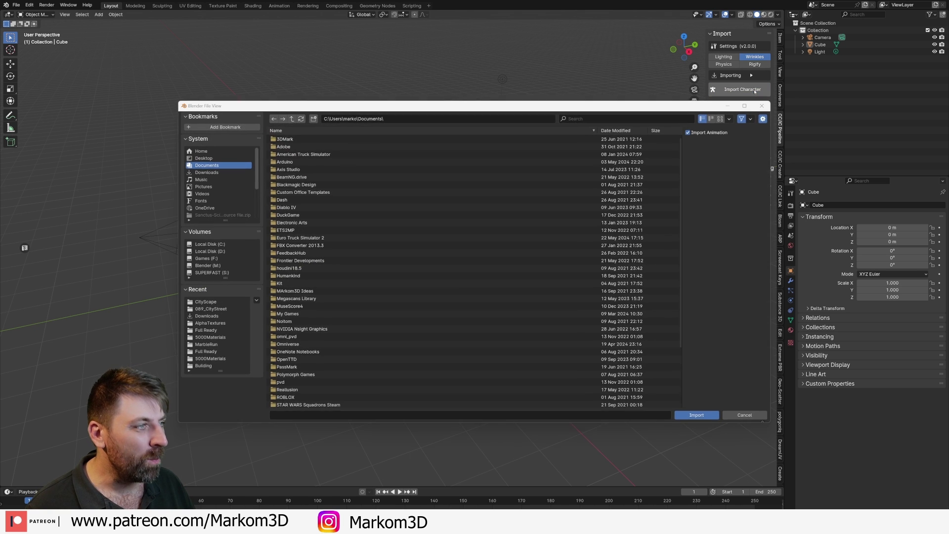
left_click(384, 117)
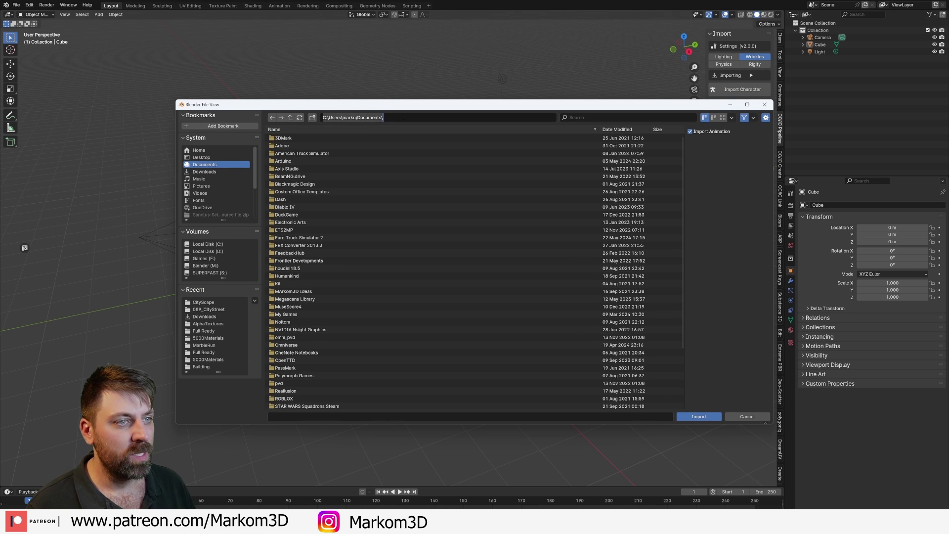
type("F:\\Temp\\CC4Testing\\")
key("Return")
left_click(293, 321)
left_click(698, 416)
middle_click_drag(430, 280, 422, 264)
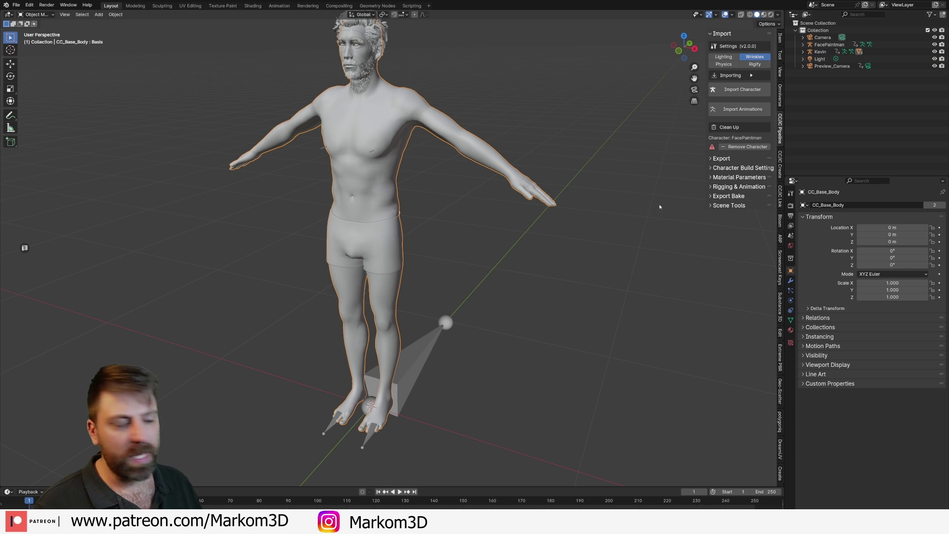
- Generate a Rigify rig, enter Pose Mode, and test-move the left hand IK control, then cancel
left_click(710, 187)
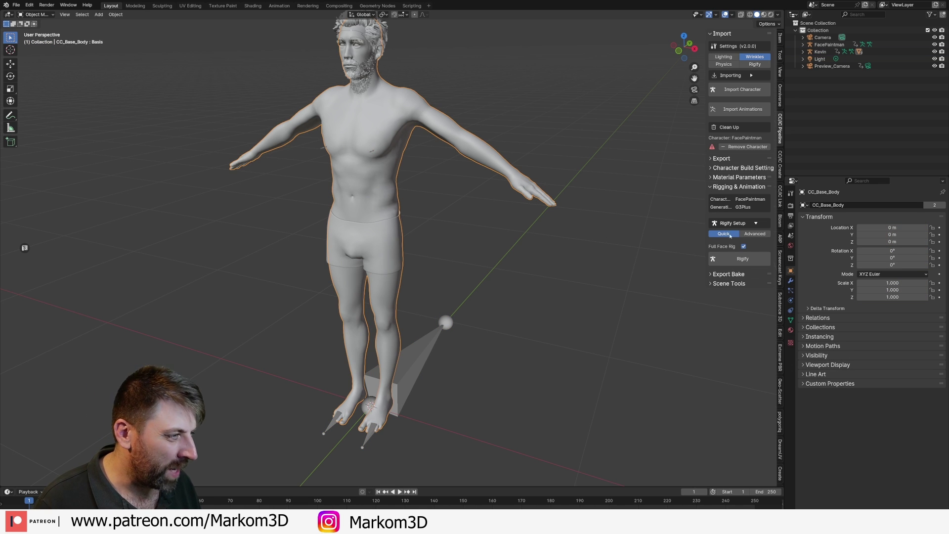
left_click(742, 262)
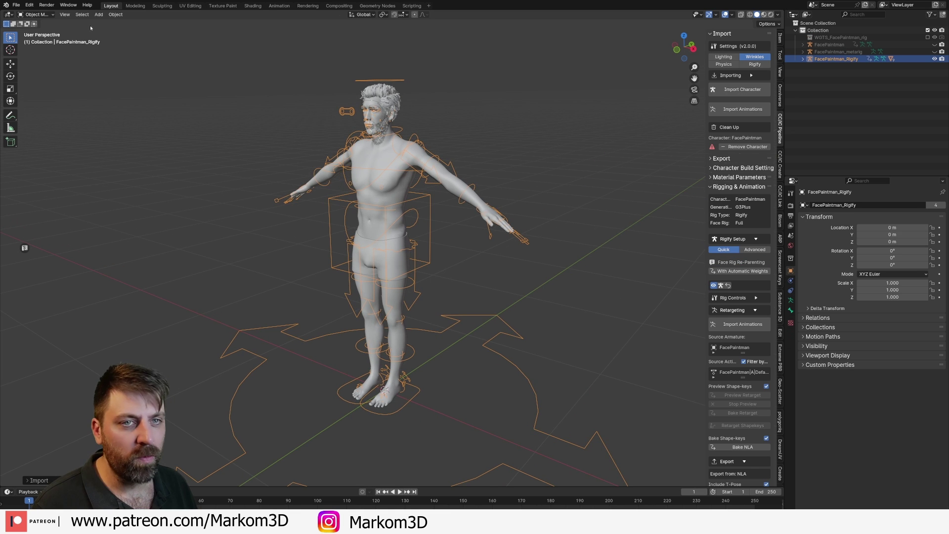
left_click(34, 14)
left_click(35, 39)
middle_click_drag(542, 224, 437, 209)
left_click(467, 245)
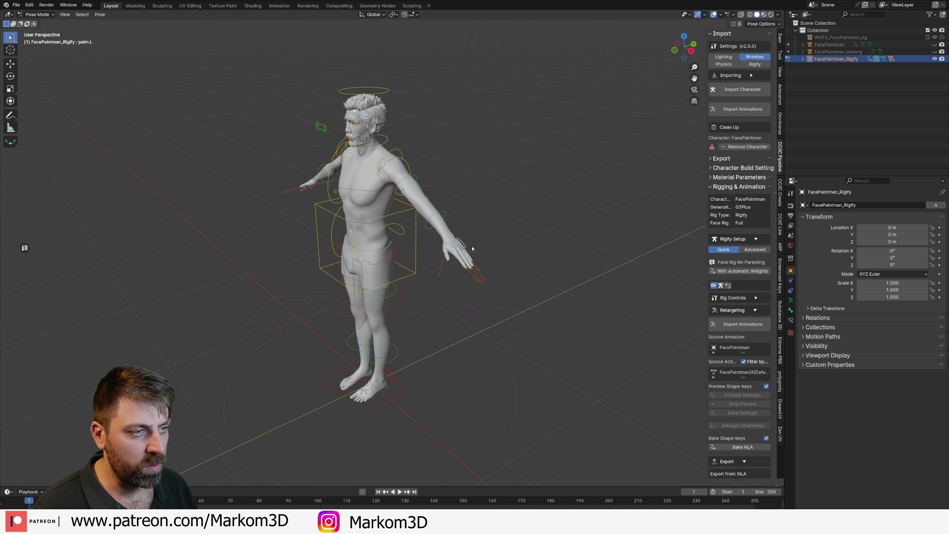
key("g")
right_click(447, 233)
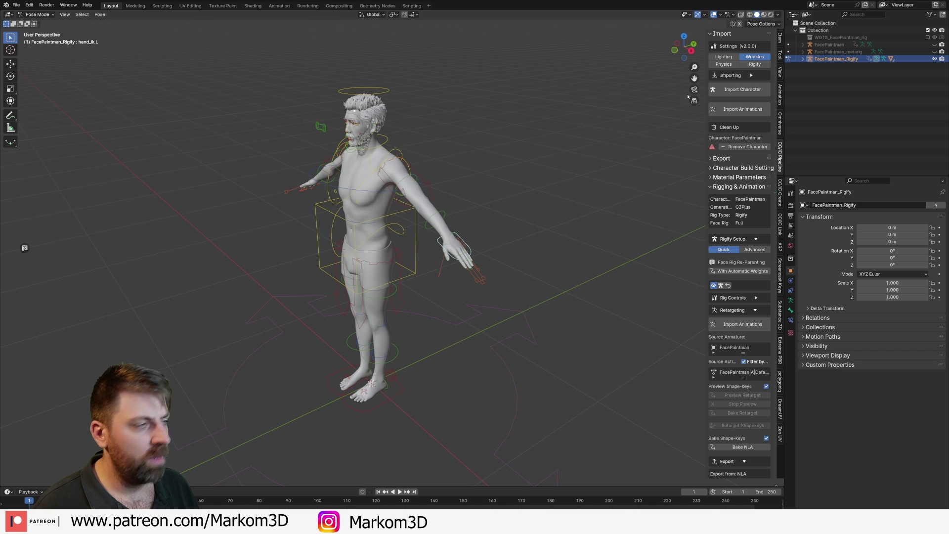
- Show the bone properties and select the lower lip control bone
left_click(780, 38)
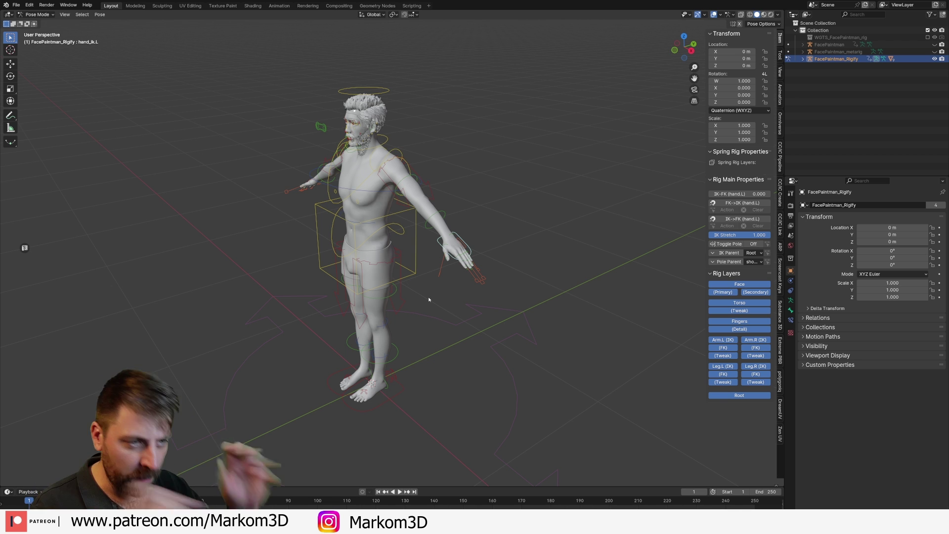
scroll(376, 186, "up", 6)
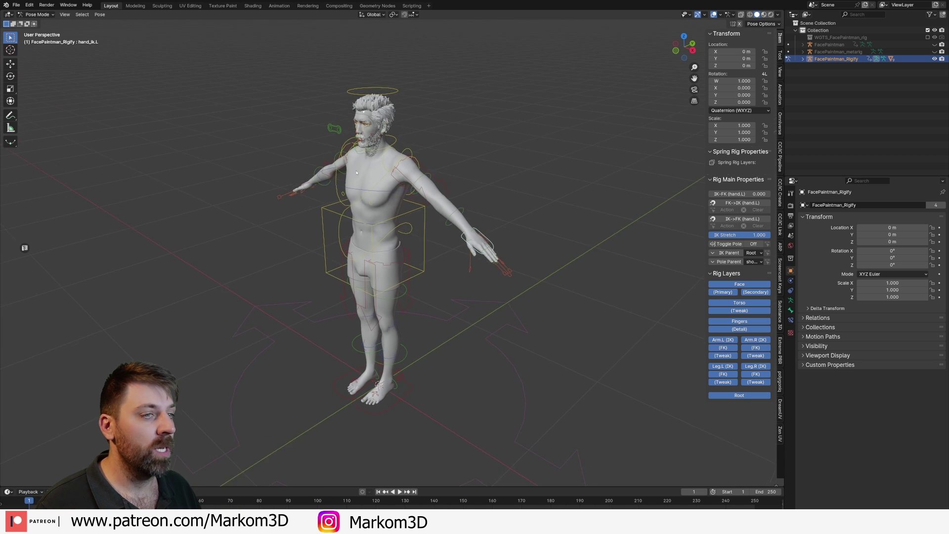
middle_click_drag(376, 186, 432, 194, "shift")
left_click(431, 167)
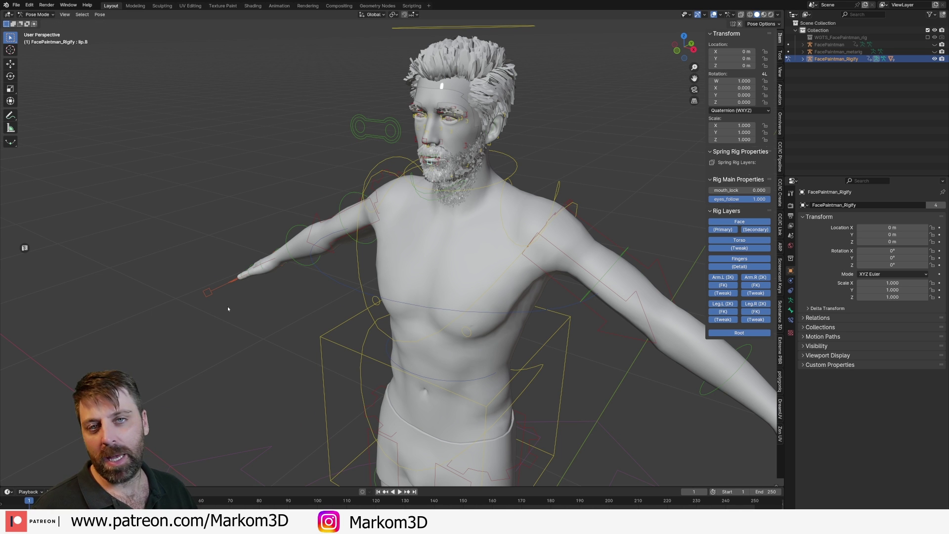
- Set the World Color input to a Sky Texture
left_click(790, 246)
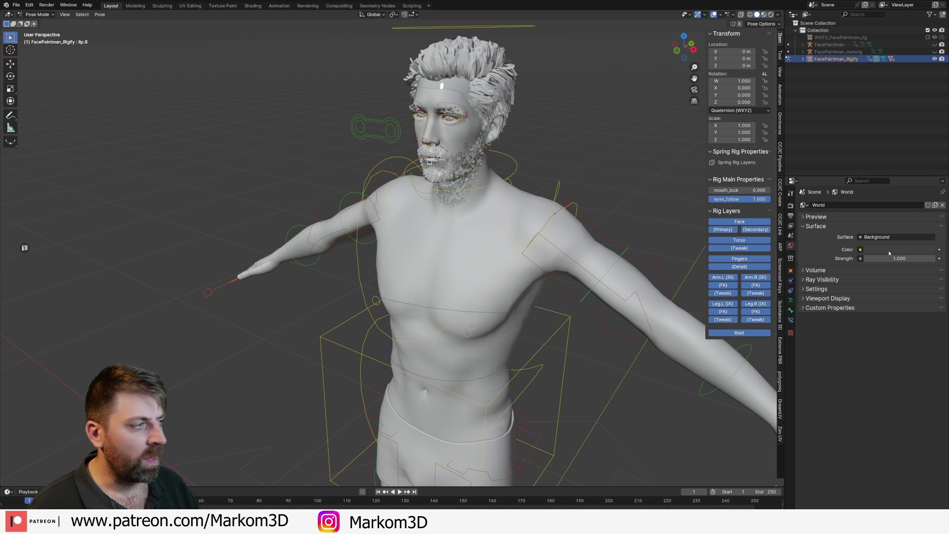
left_click(885, 250)
left_click(860, 250)
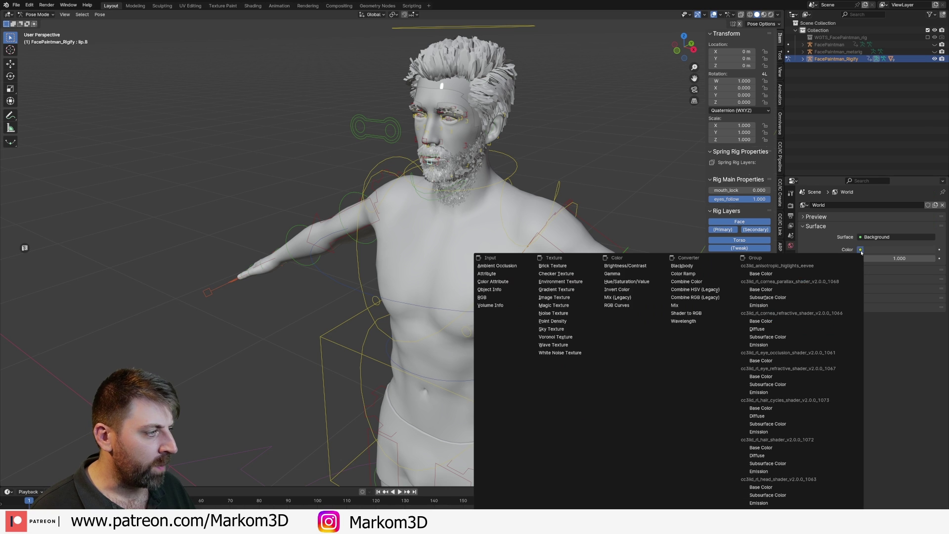
left_click(860, 250)
left_click(860, 250)
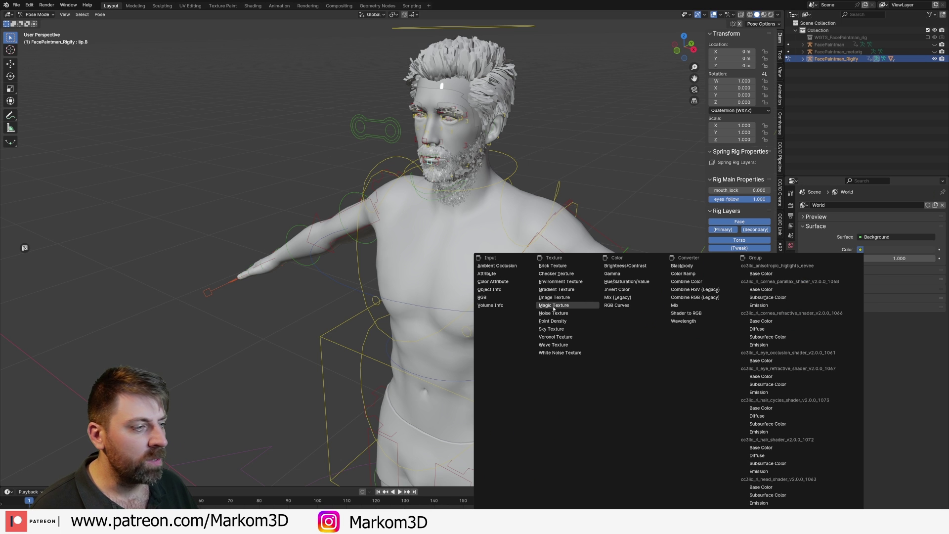
left_click(550, 329)
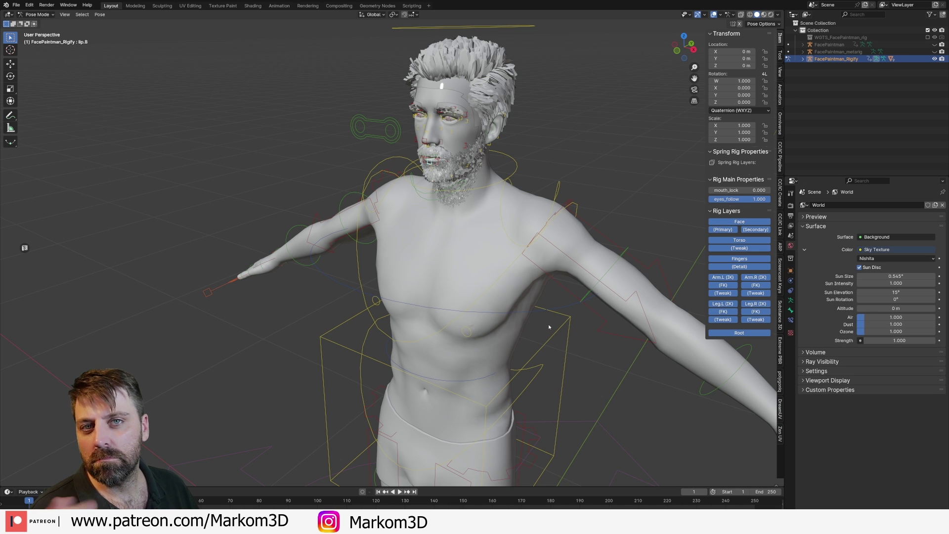
scroll(549, 326, "down", 2)
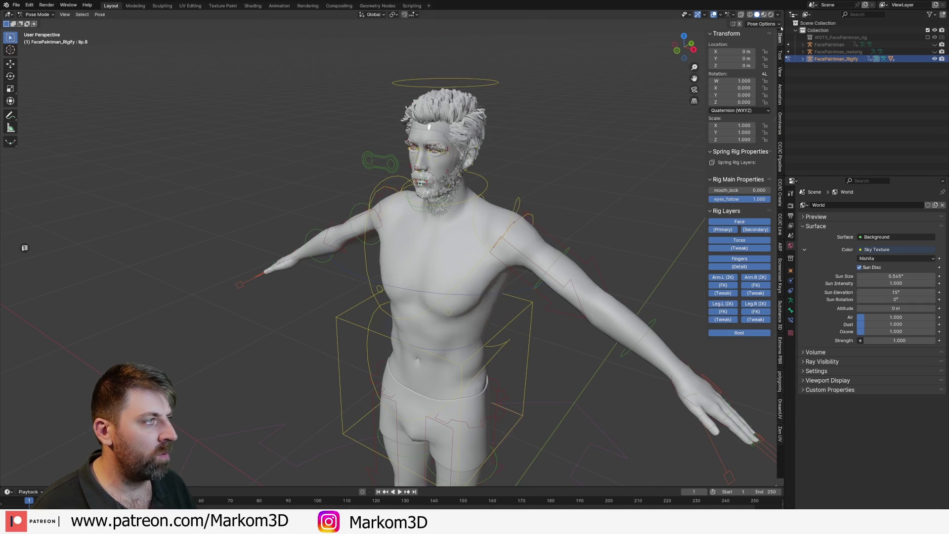
- Switch the viewport to Rendered shading and turn the view to face the character
left_click(762, 14)
middle_click_drag(568, 198, 628, 153)
scroll(628, 154, "up", 2)
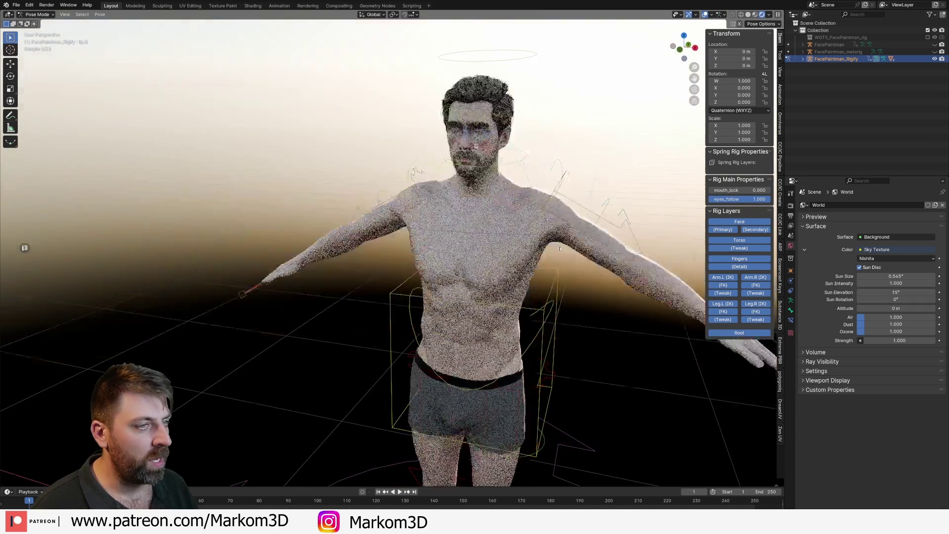
scroll(628, 154, "up", 6)
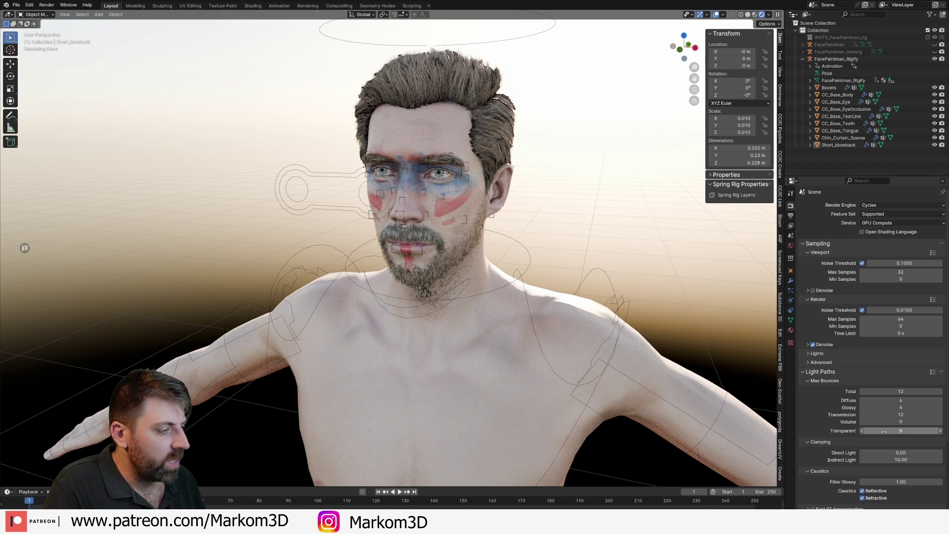
- Set the Cycles Light Paths Transparent max bounces to 24 and view the refreshed preview
left_click(901, 430)
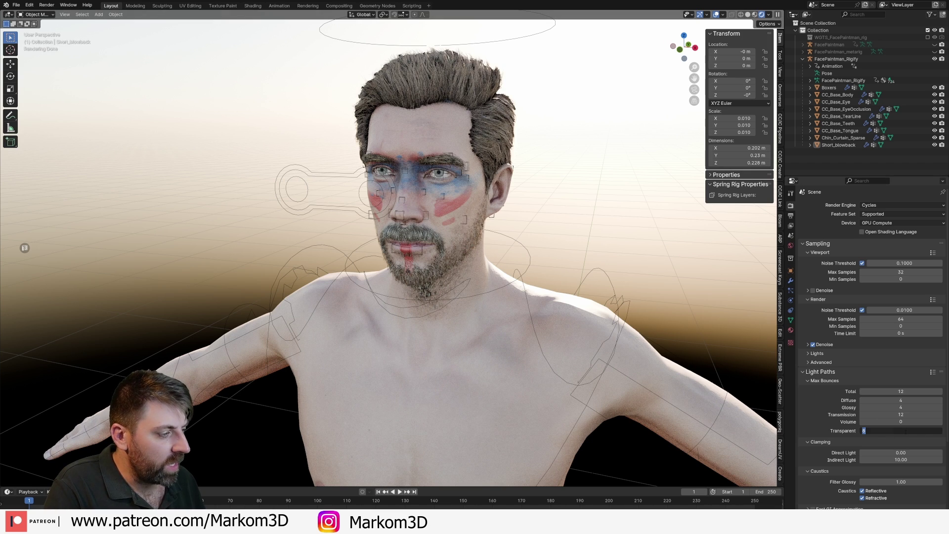
type("24")
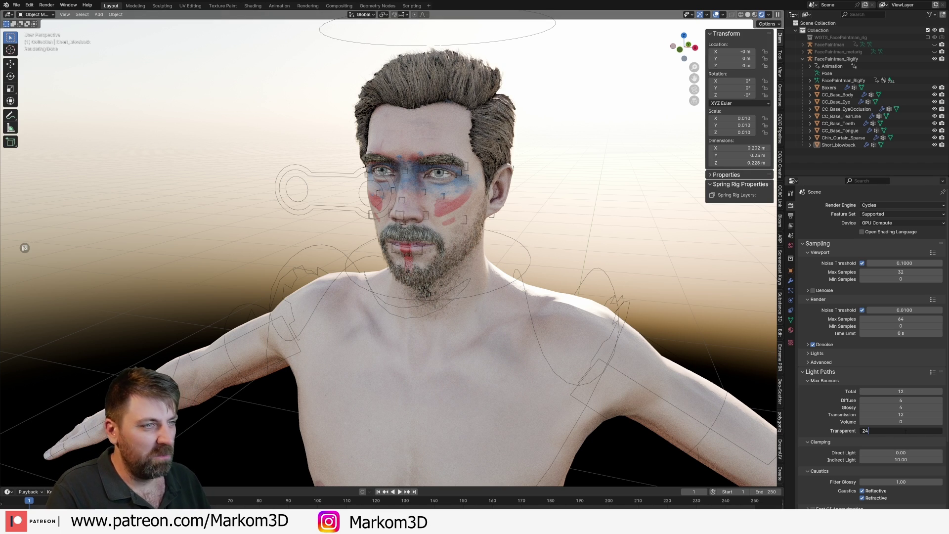
key("Return")
middle_click_drag(537, 165, 570, 191)
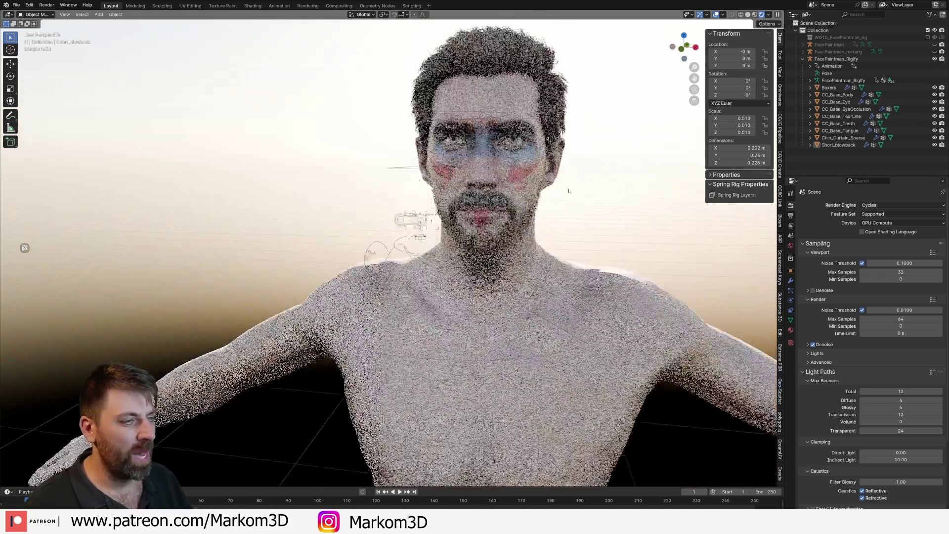
scroll(569, 191, "down", 8)
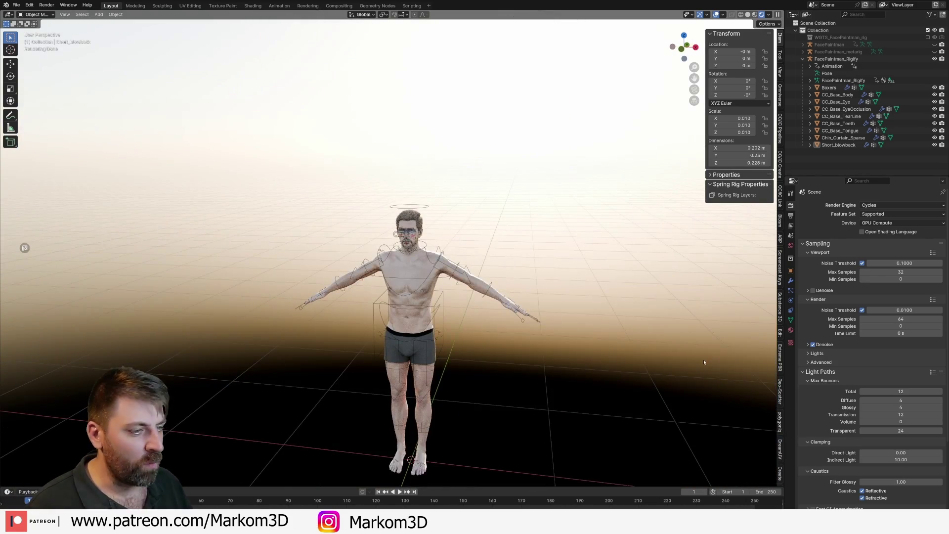